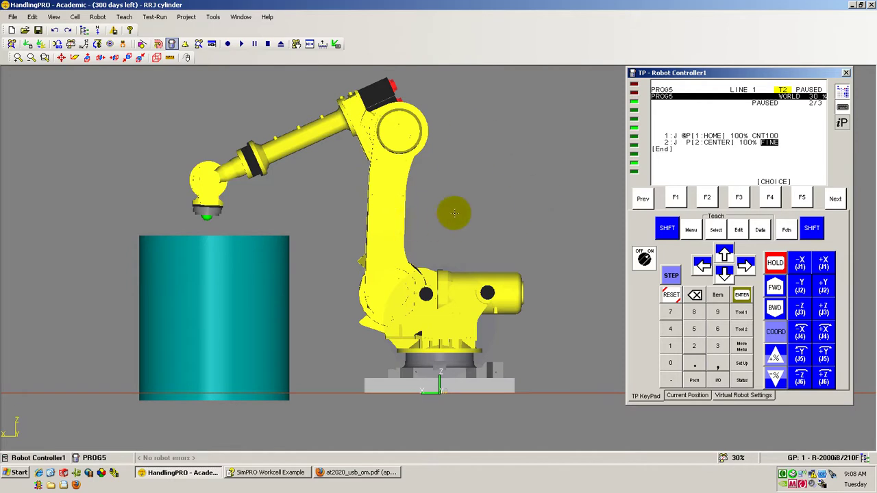
Step PROG5 forward from the current line through line 2 so the tool rests at CENTER.
mouse_move(312, 220)
right_down()
mouse_move(314, 231)
mouse_move(339, 241)
mouse_move(316, 256)
right_up()
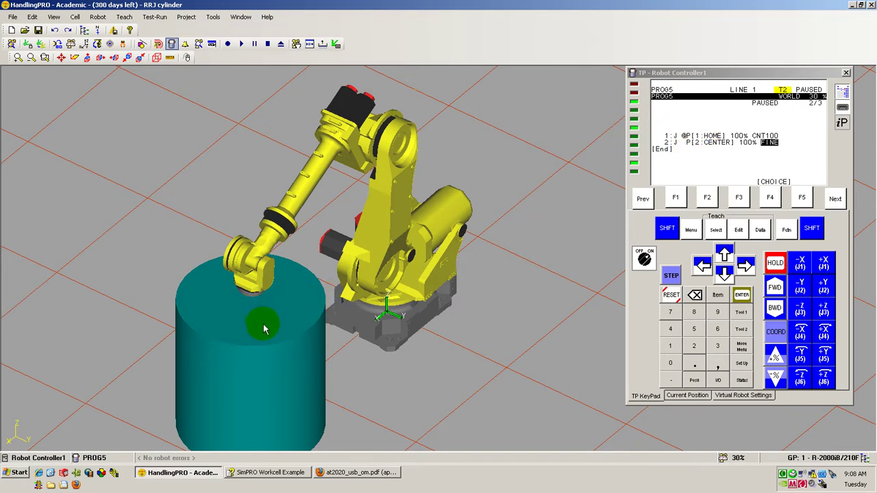
right_drag(264, 323, 264, 303)
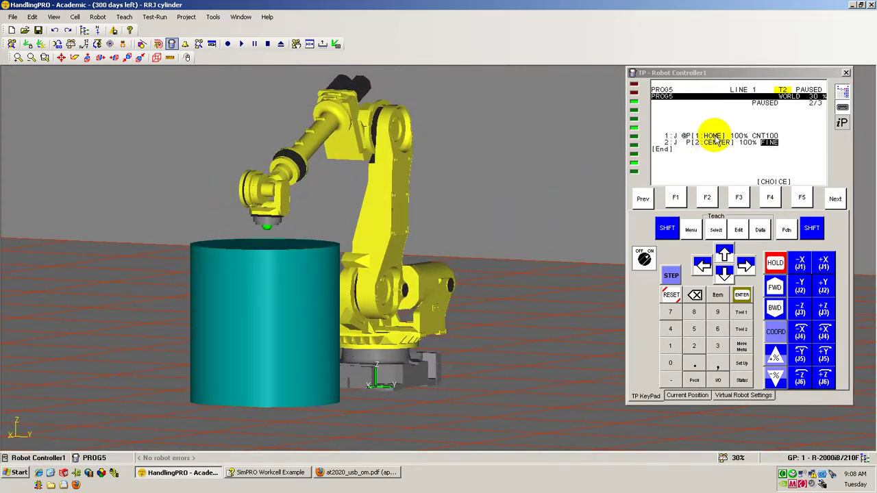
click(669, 232)
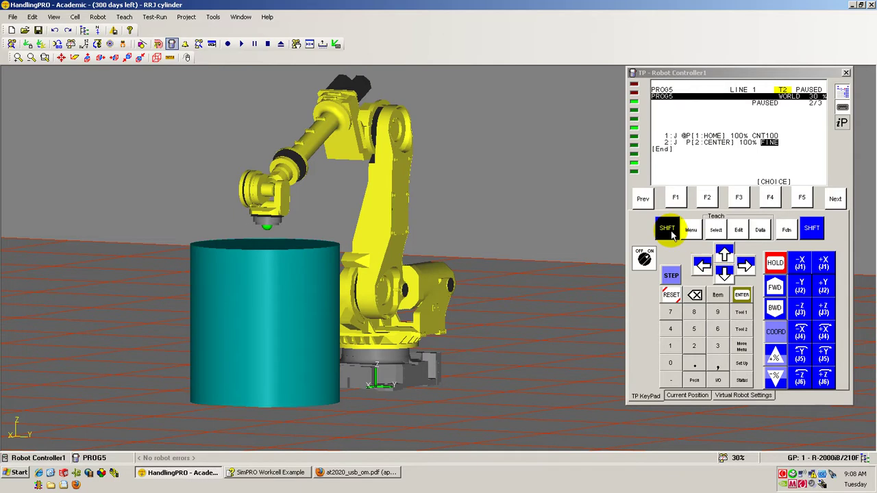
click(775, 288)
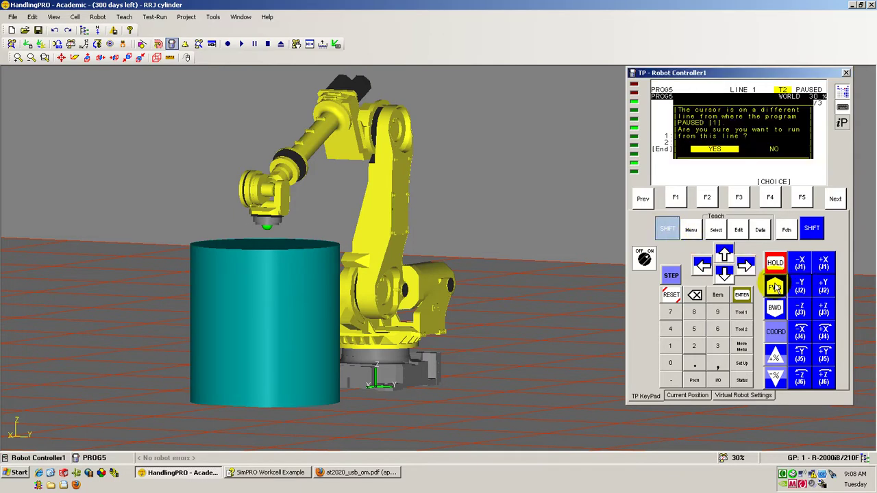
click(742, 295)
click(774, 288)
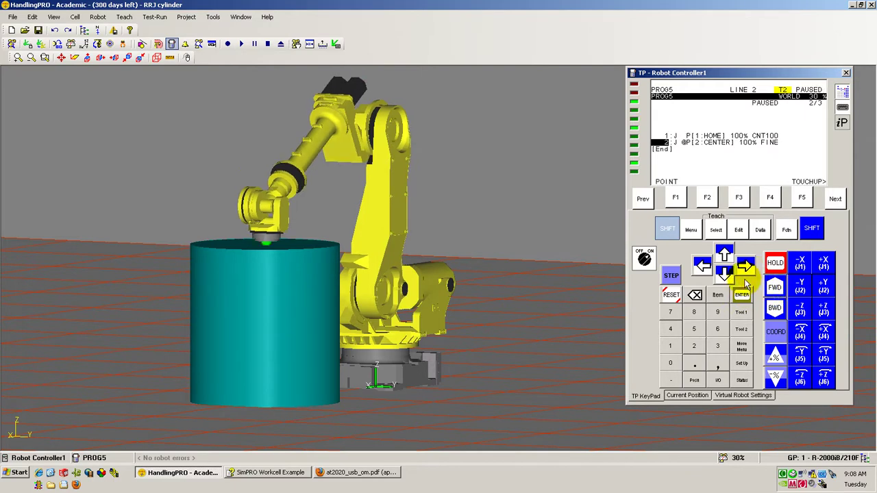
mouse_move(402, 315)
right_down()
mouse_move(400, 326)
mouse_move(393, 322)
right_up()
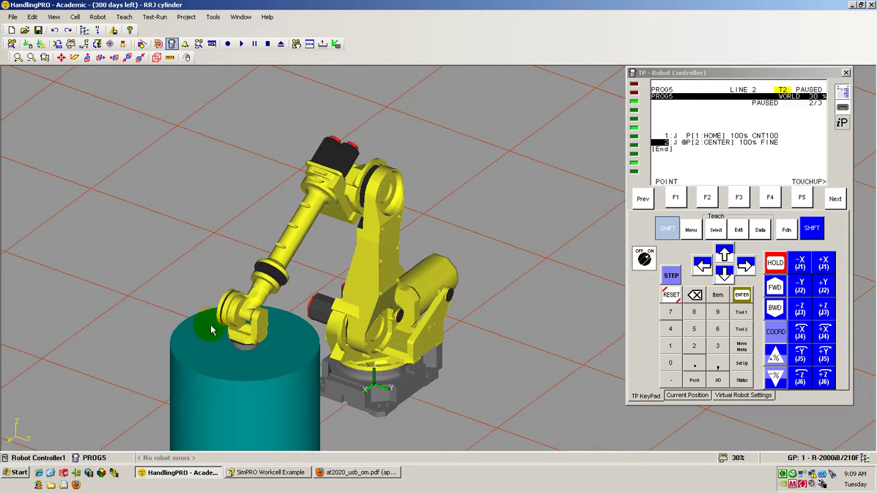
Jog the tool in -Y off centre and record it as line 3, J P[3] 100% FINE.
click(801, 289)
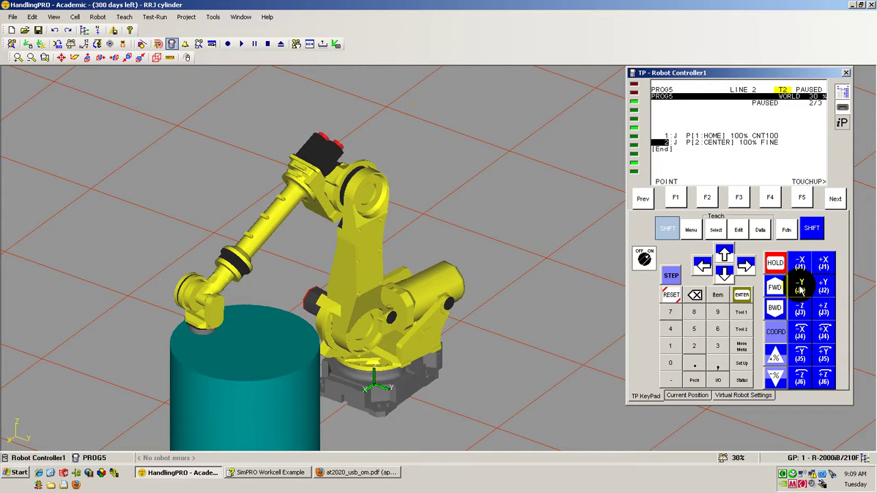
click(675, 198)
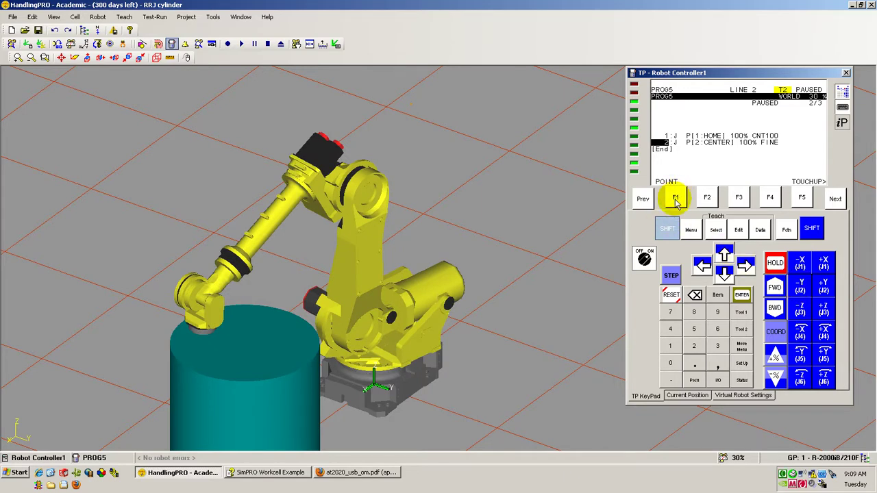
click(723, 272)
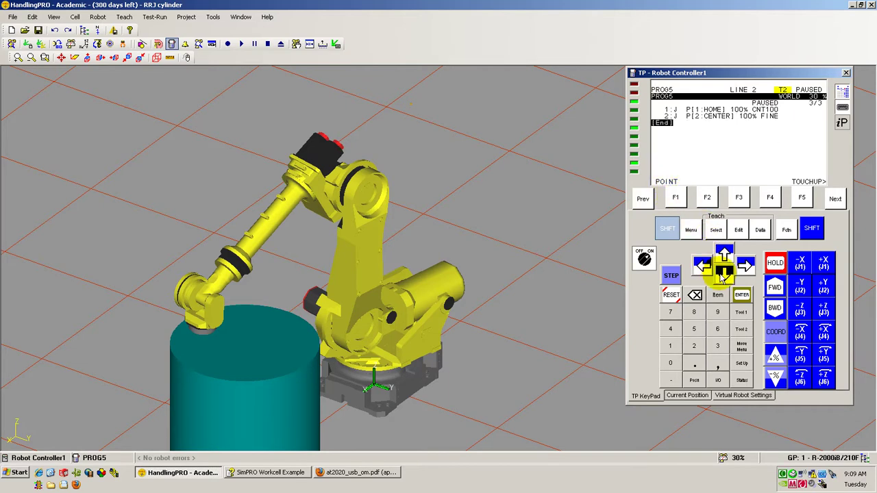
click(675, 199)
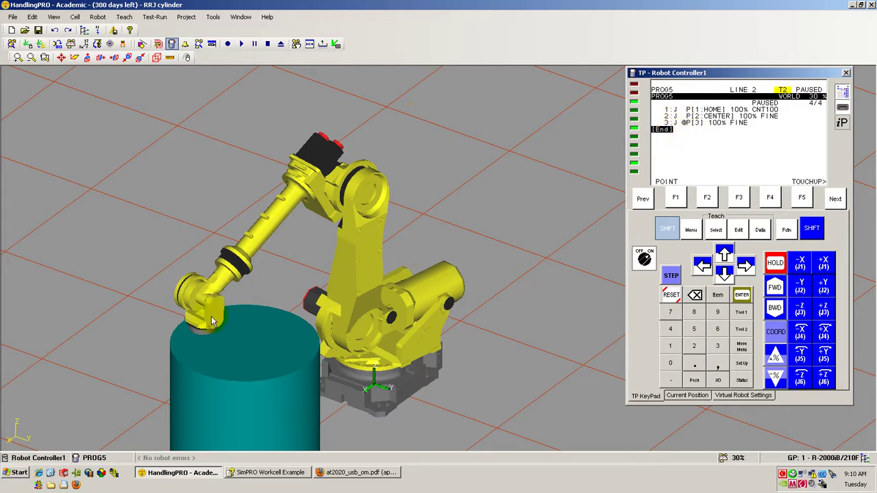
Jog the tool in +X and +Y toward the cylinder's front edge.
click(224, 382)
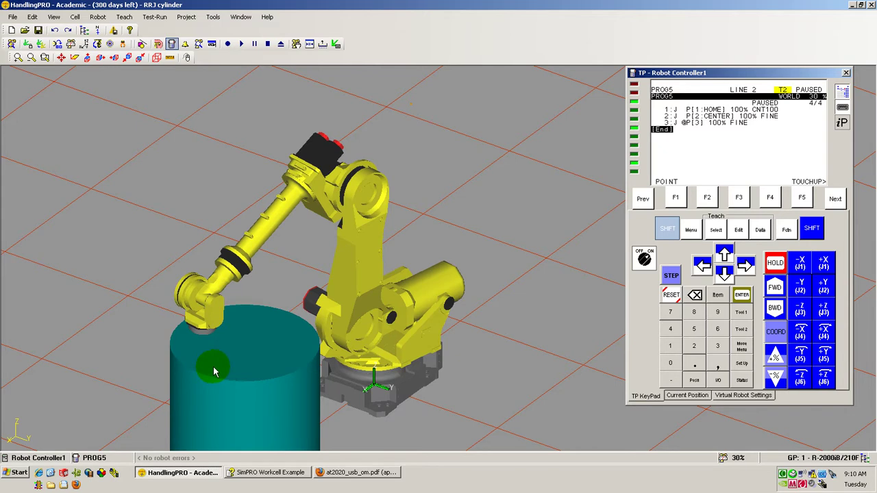
mouse_move(222, 381)
mouse_down()
mouse_move(246, 361)
mouse_move(202, 331)
mouse_move(203, 374)
mouse_up()
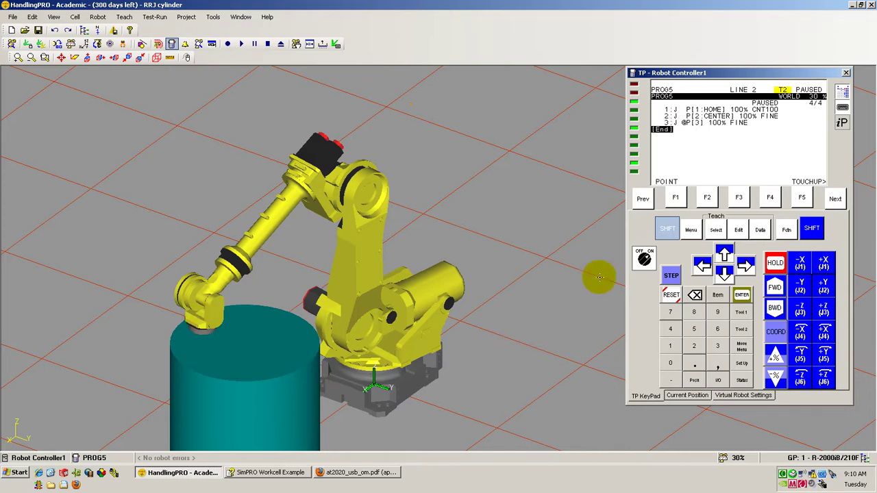
click(825, 266)
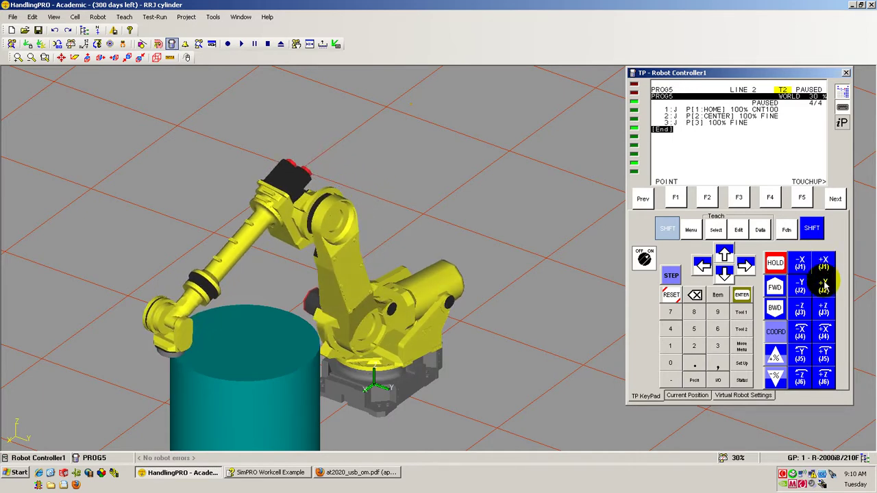
click(824, 287)
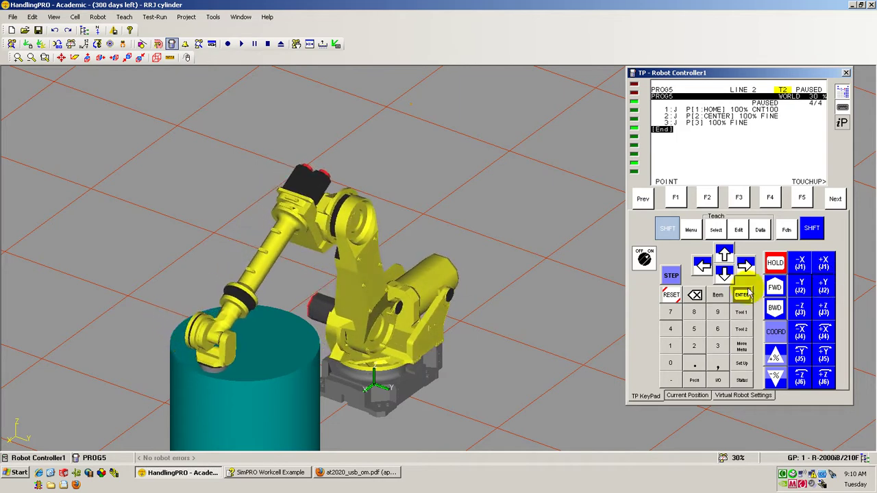
Switch to the top view, then pan and zoom onto the cylinder top and robot arm.
click(87, 58)
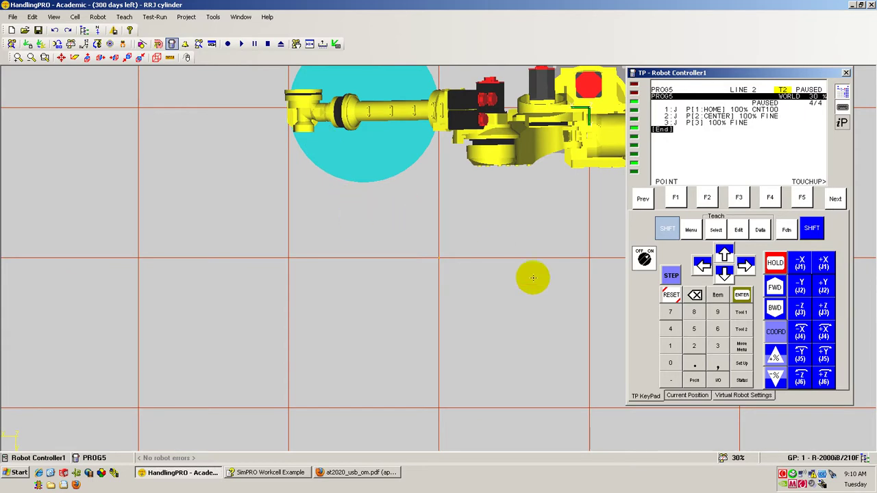
middle_drag(457, 196, 368, 314)
scroll(367, 316, down, 2)
scroll(368, 315, up, 2)
scroll(368, 316, up, 2)
scroll(369, 316, up, 2)
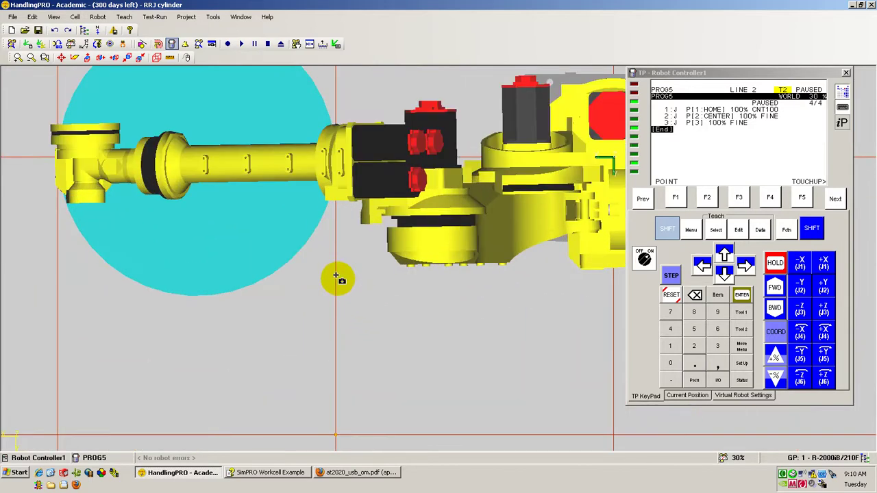
middle_drag(339, 279, 470, 368)
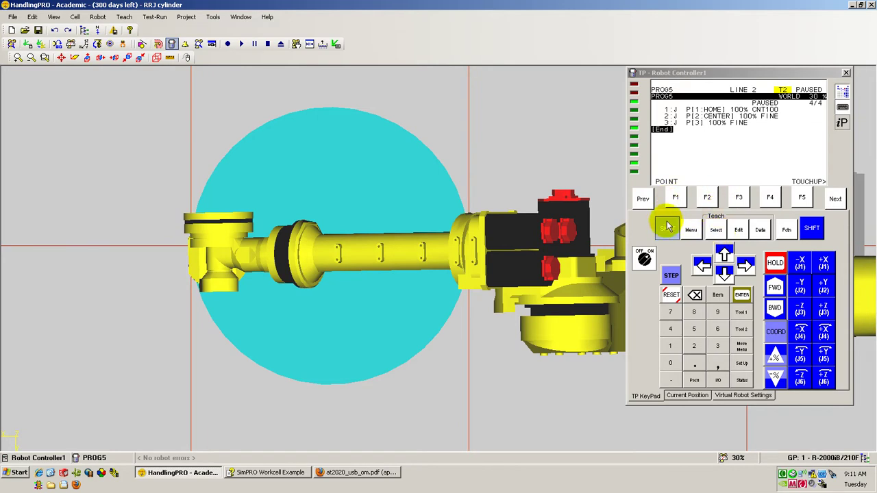
Record the current tool pose as line 4, J P[4] 100% FINE.
click(675, 200)
click(675, 200)
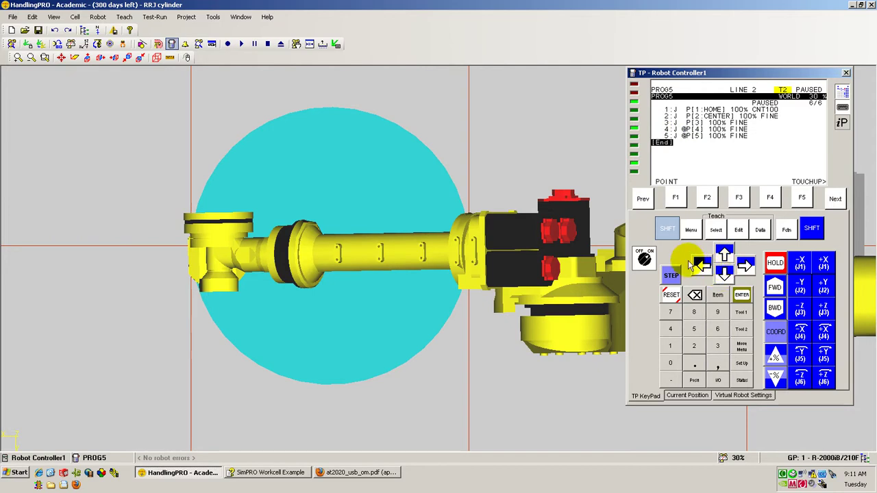
click(667, 229)
Delete the accidental duplicate line 5 with the EDCMD Delete command.
click(724, 254)
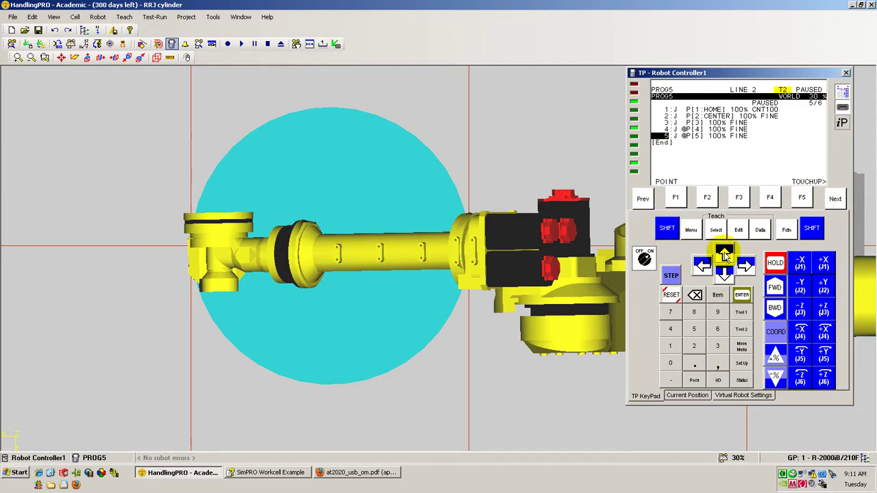
click(835, 200)
click(801, 197)
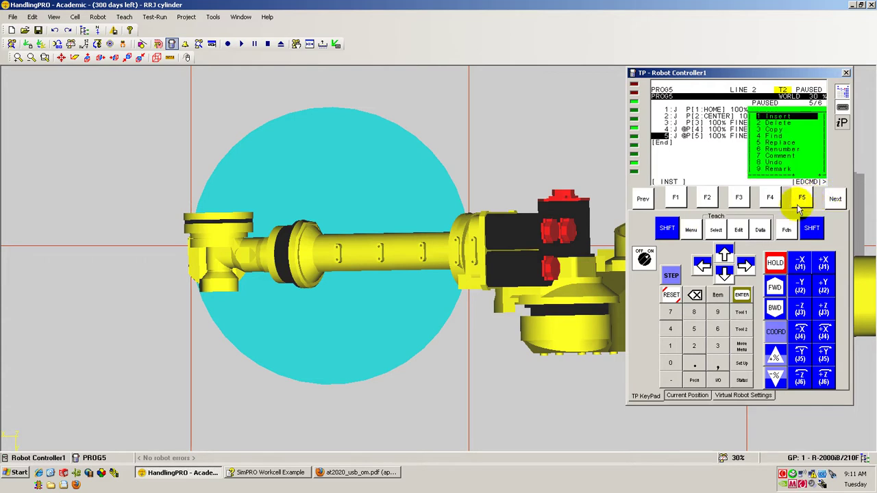
click(727, 272)
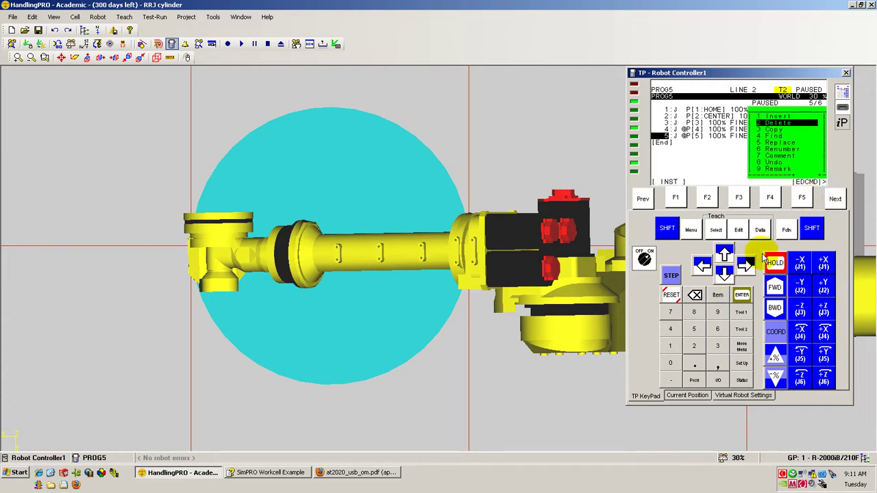
click(742, 296)
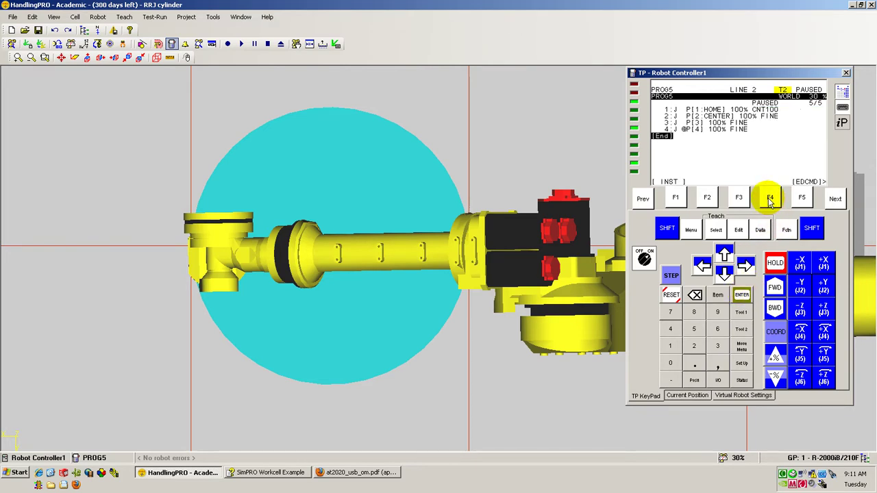
click(771, 199)
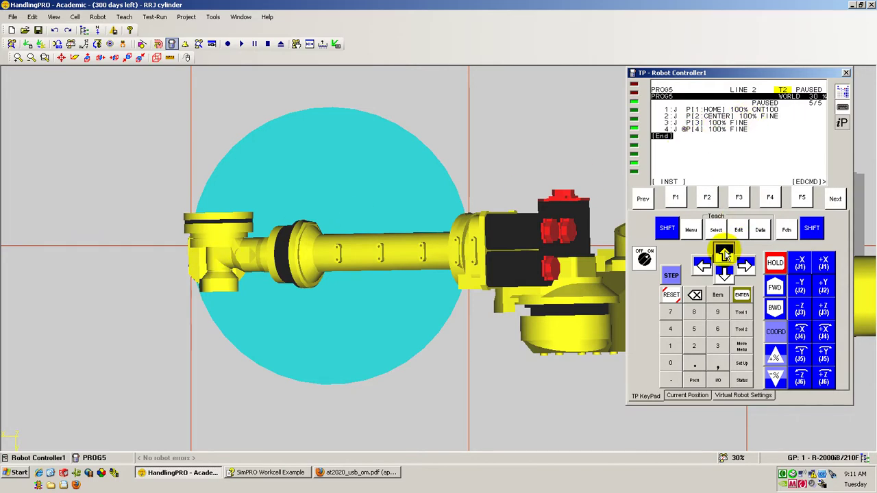
Finish the comment 90 MIDPOINT on point P[4] of line 4.
click(724, 255)
click(745, 268)
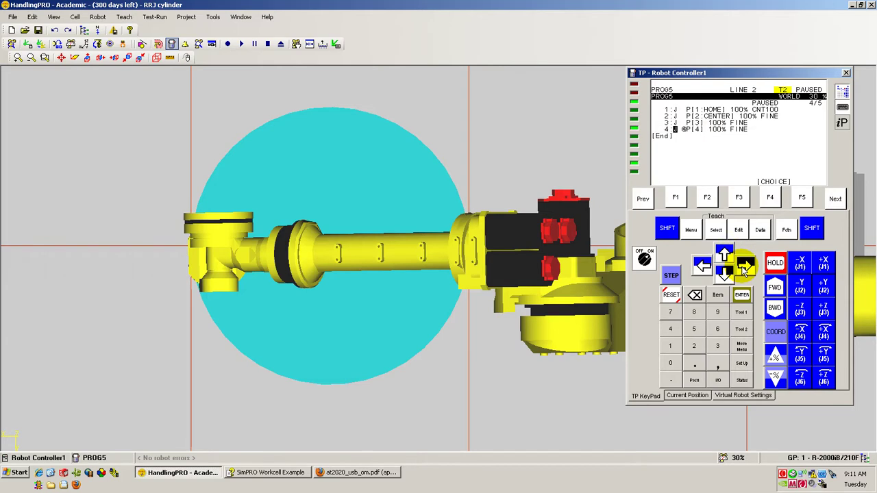
click(745, 267)
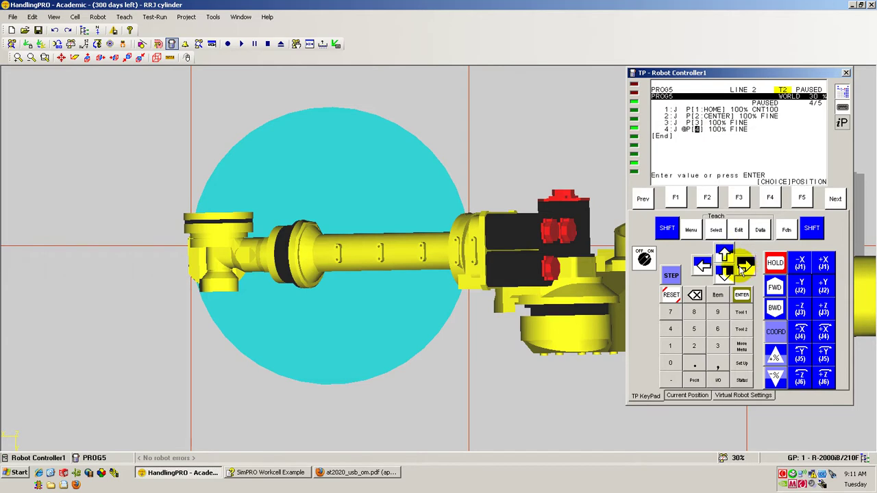
click(742, 294)
text(90 MIDP)
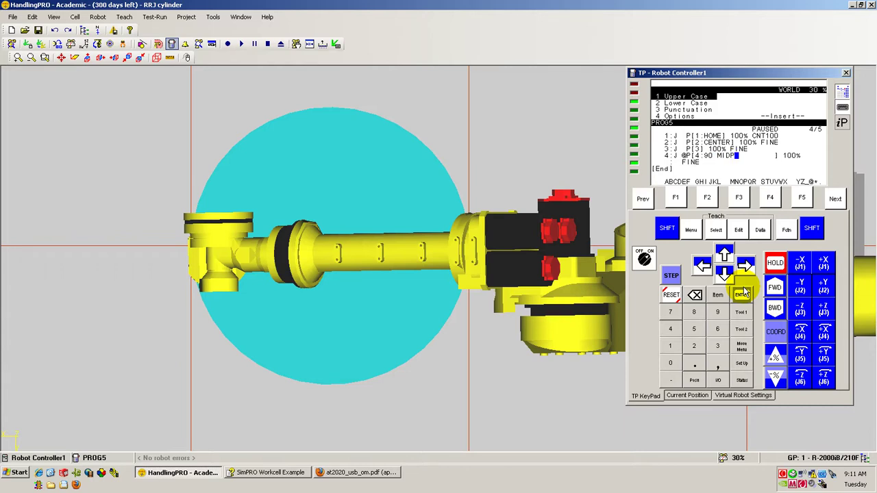
text(OINT)
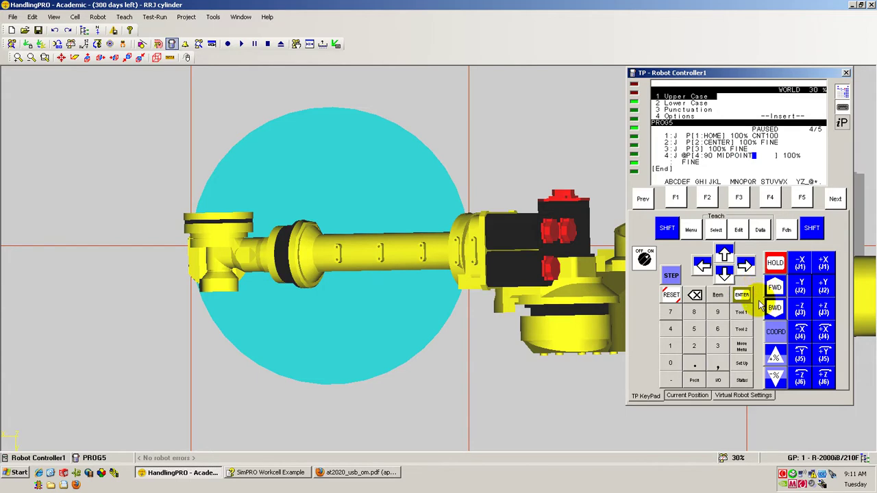
click(742, 296)
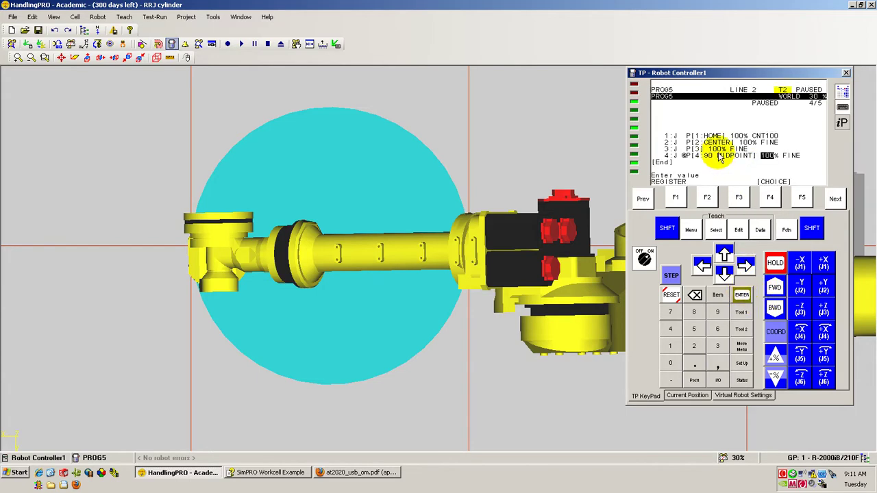
Comment point P[3] on line 3 as START, so it reads P[3:START].
click(724, 254)
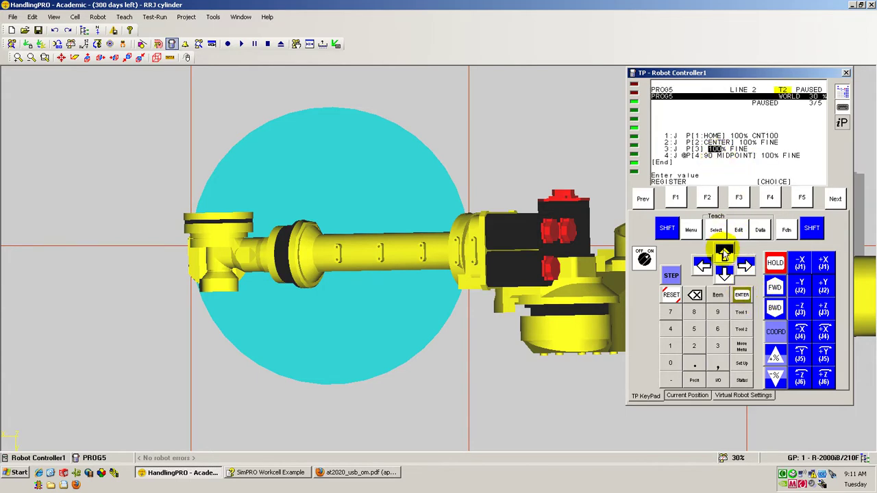
click(702, 266)
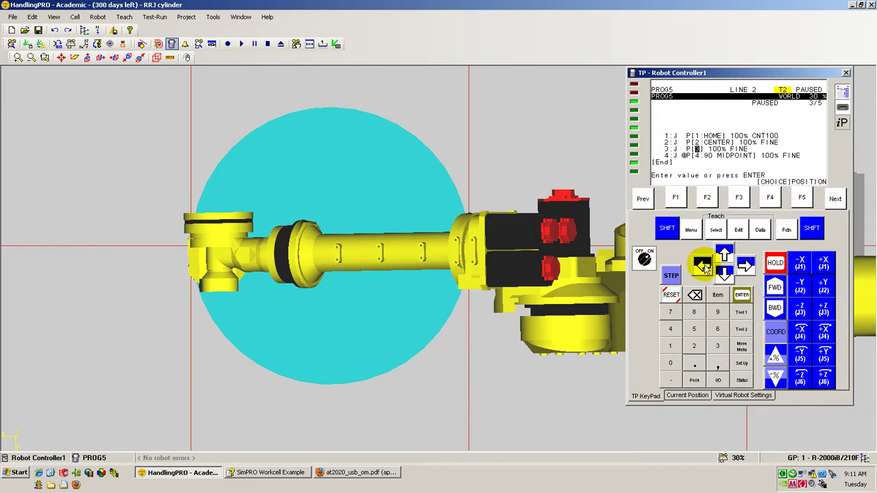
click(740, 294)
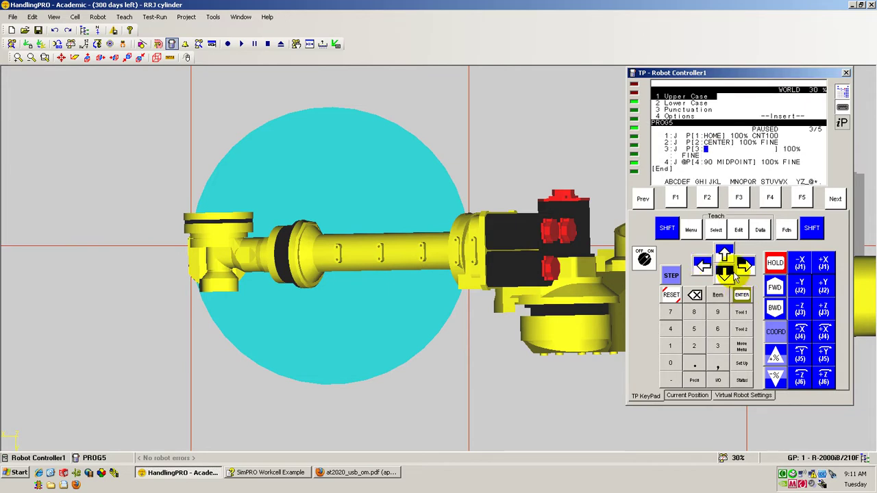
text(START)
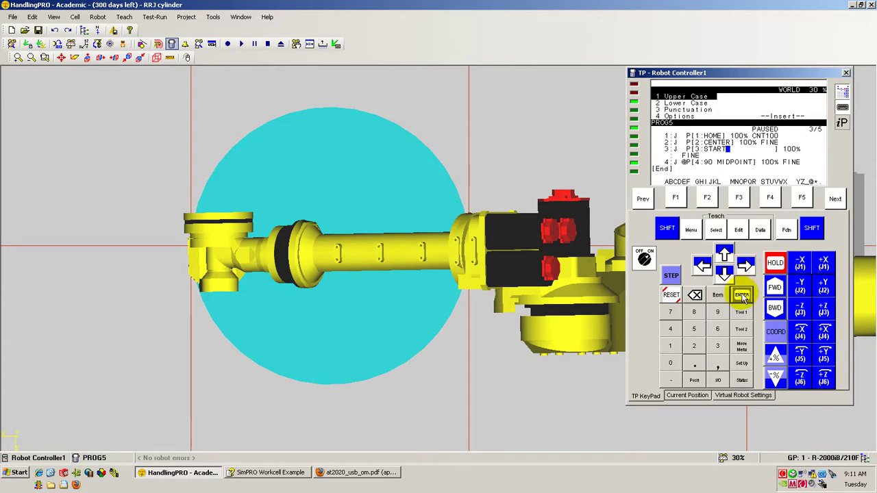
click(741, 294)
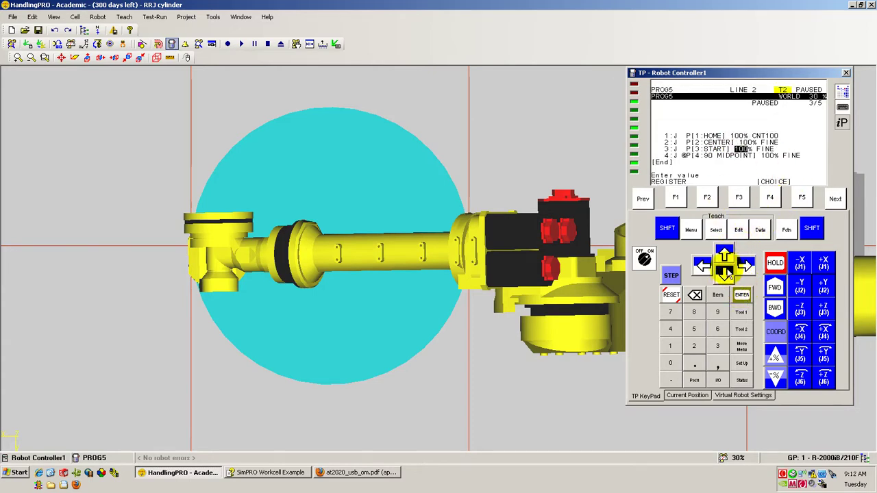
click(725, 273)
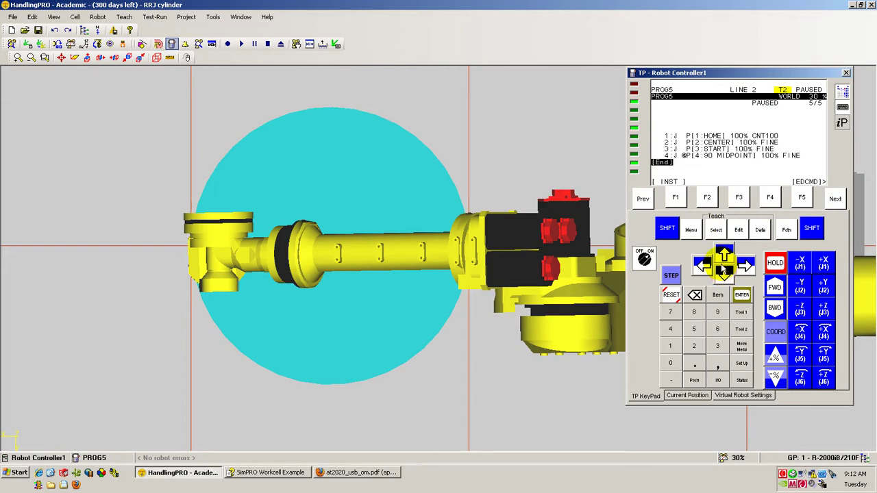
Change line 4's motion type to Circular through 90 MIDPOINT, leaving the end point blank.
click(725, 255)
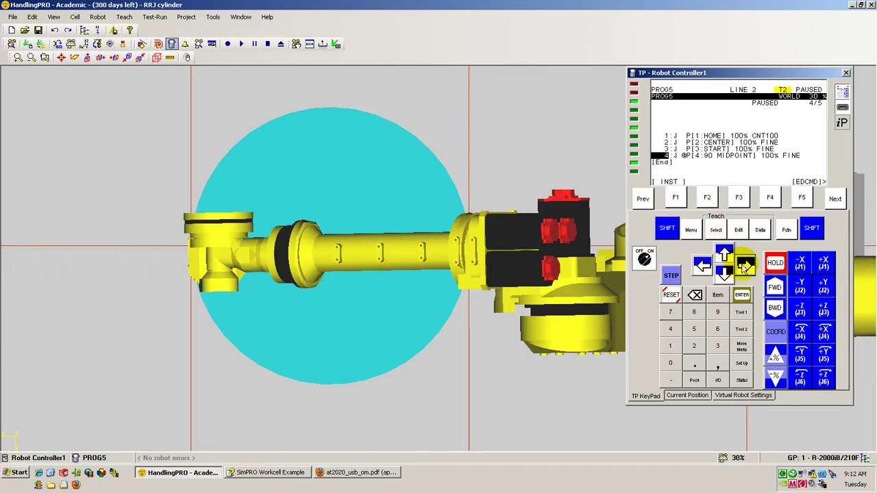
click(746, 266)
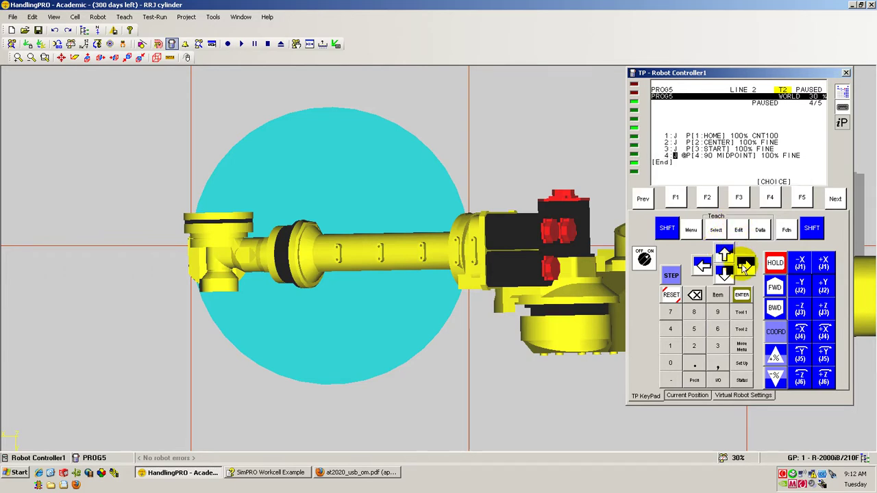
click(768, 198)
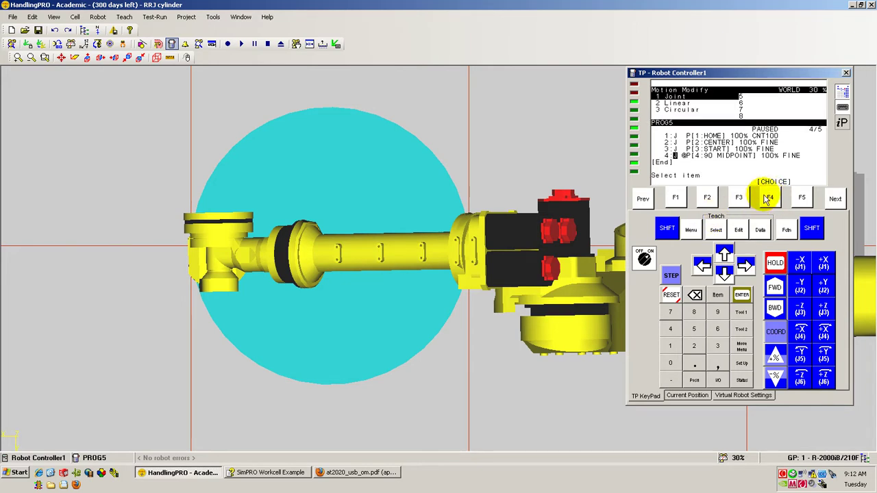
click(724, 272)
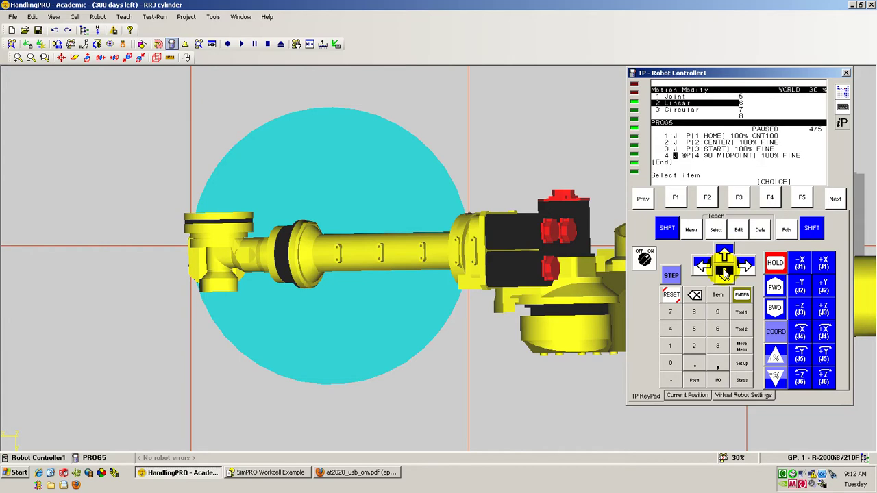
click(724, 255)
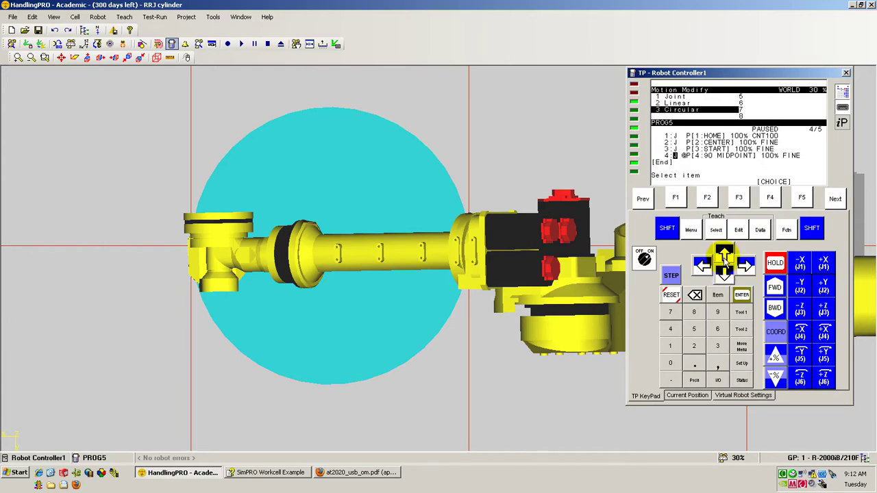
click(742, 295)
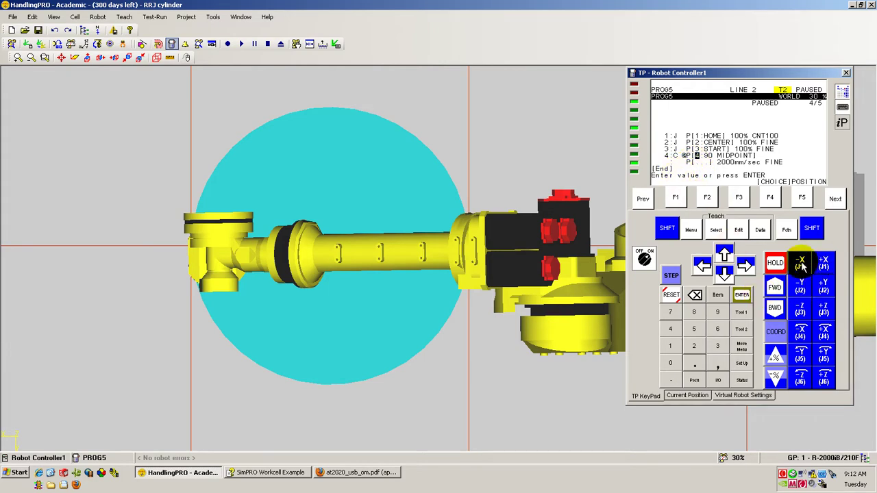
Jog the tool -X, +Y and -Y to the lower-left edge of the cylinder top.
click(803, 266)
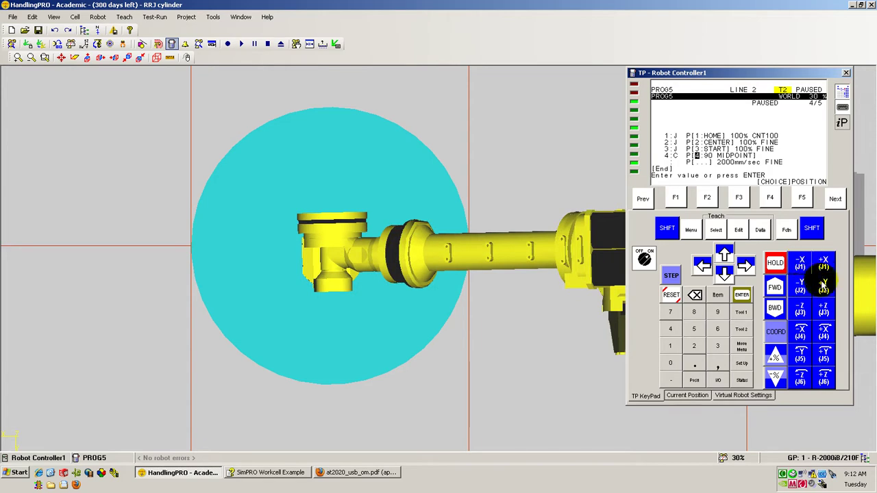
click(823, 284)
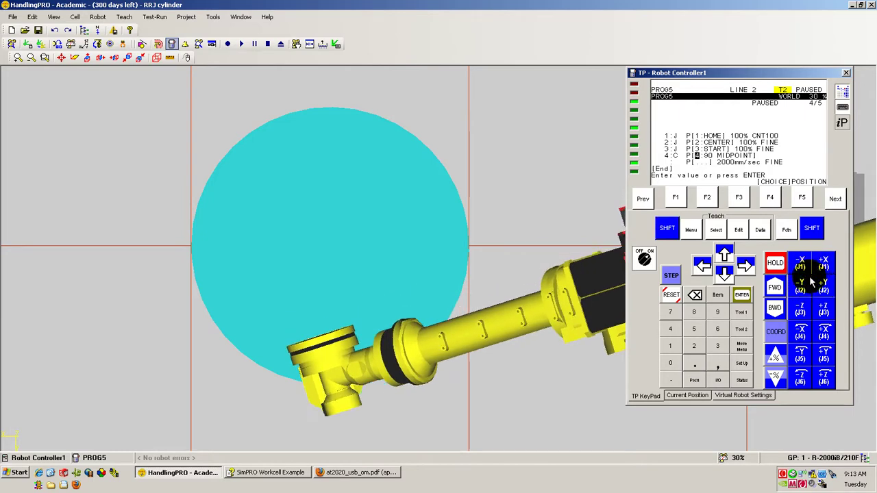
click(803, 287)
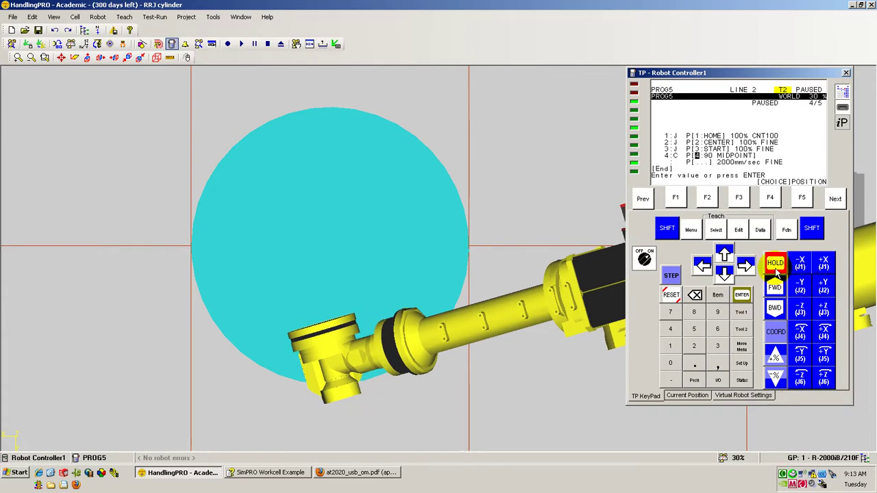
Touch up line 5 so the circular end point P[5] stores the tool's current edge position.
click(725, 273)
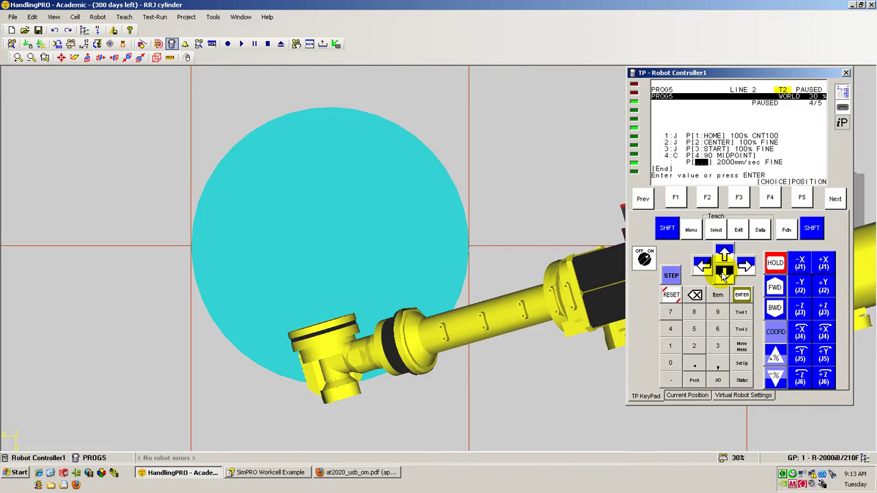
click(703, 266)
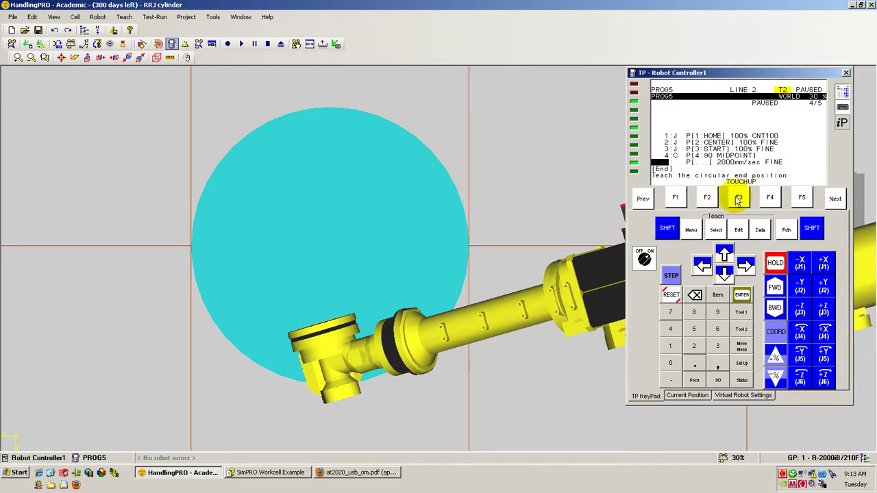
click(738, 200)
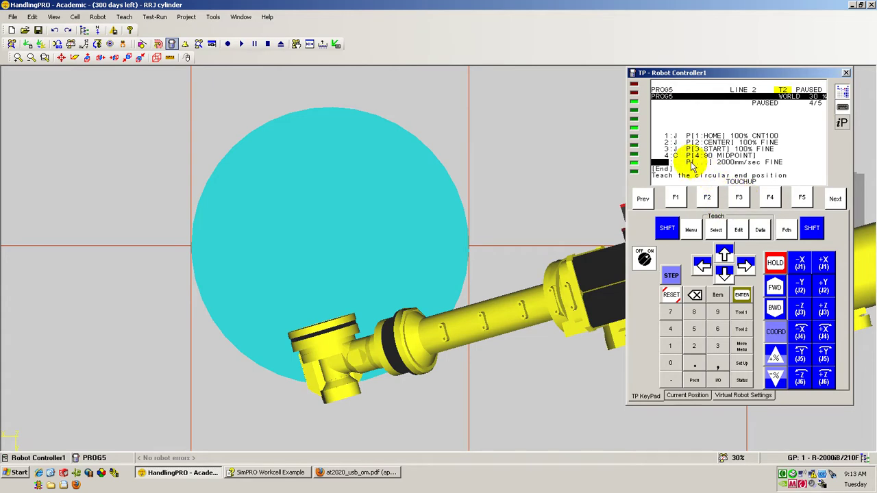
click(745, 265)
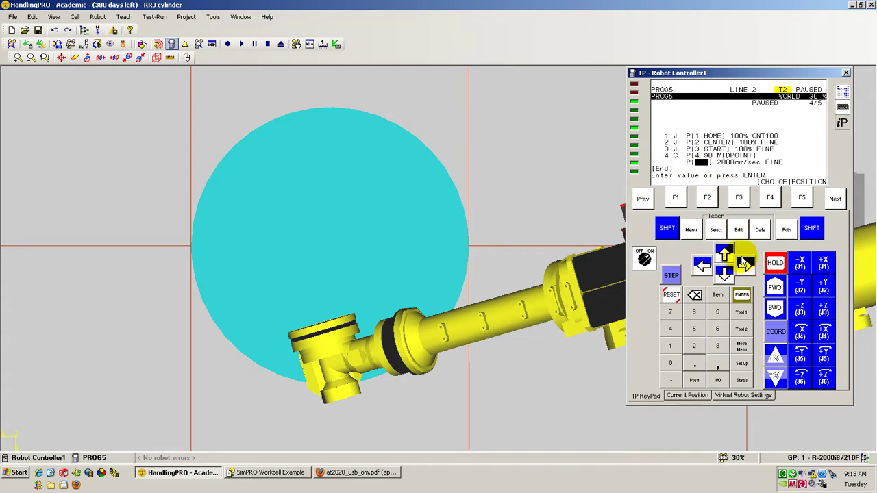
click(703, 265)
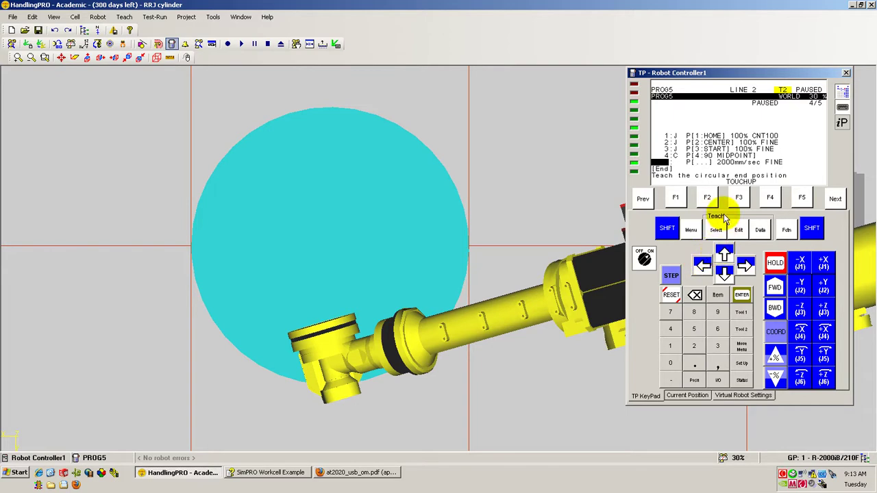
click(716, 228)
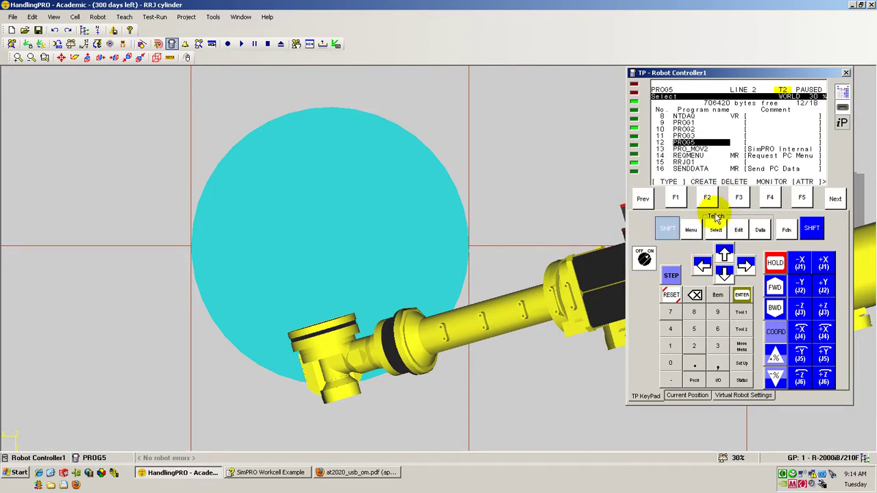
click(737, 228)
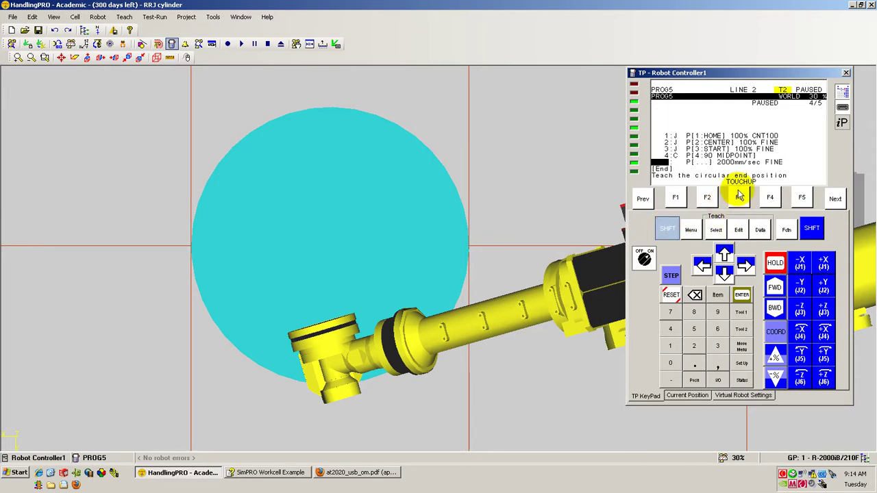
click(739, 197)
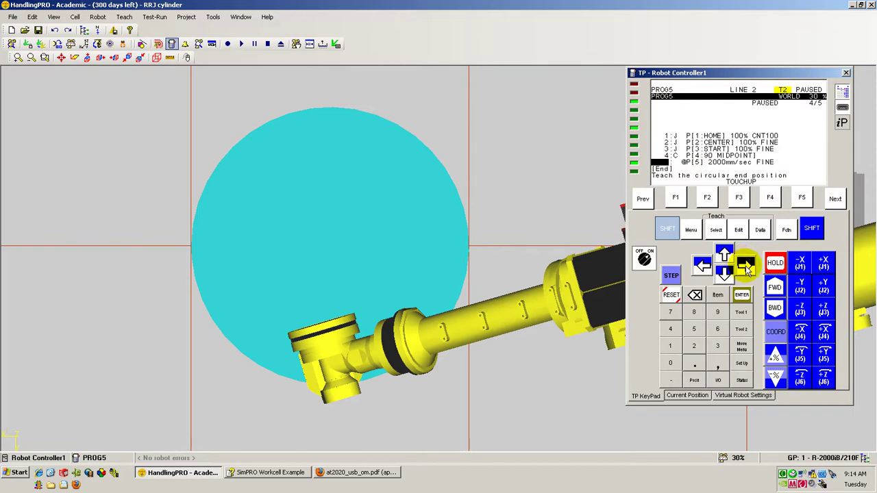
Enter the comment ENDPOINT on P[5], keeping its 2000 mm/sec speed.
click(746, 266)
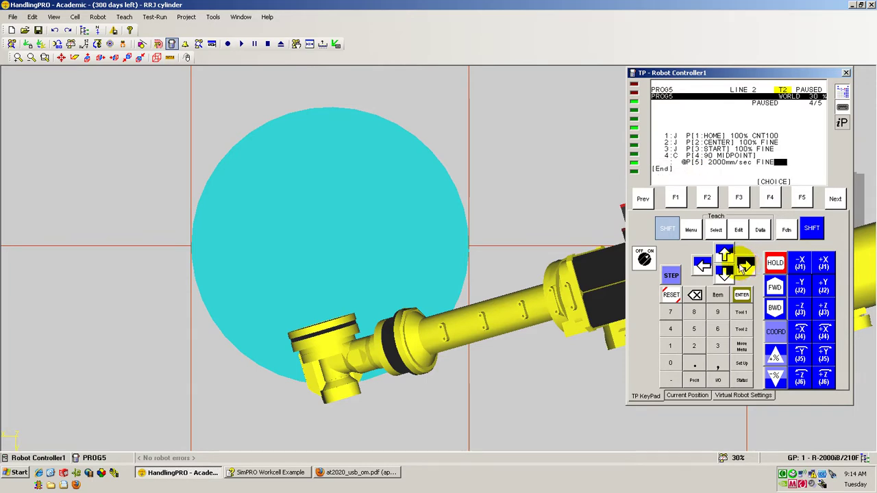
click(667, 228)
click(702, 266)
click(742, 296)
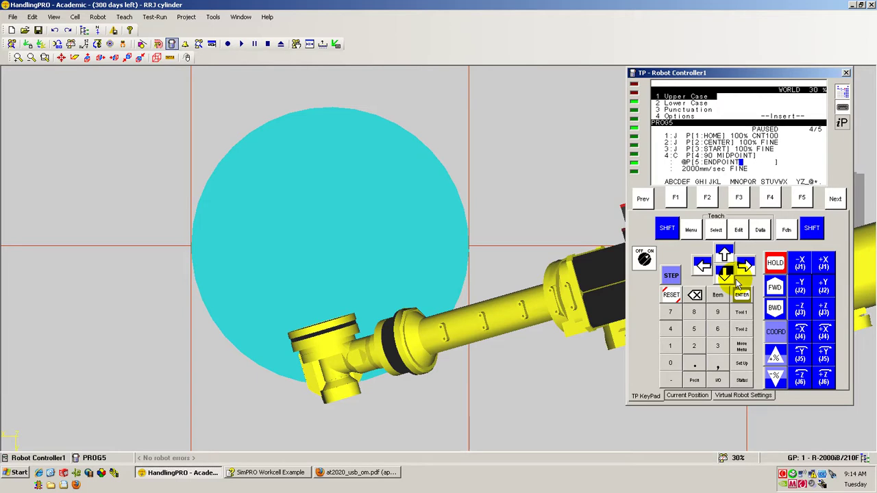
key(Return)
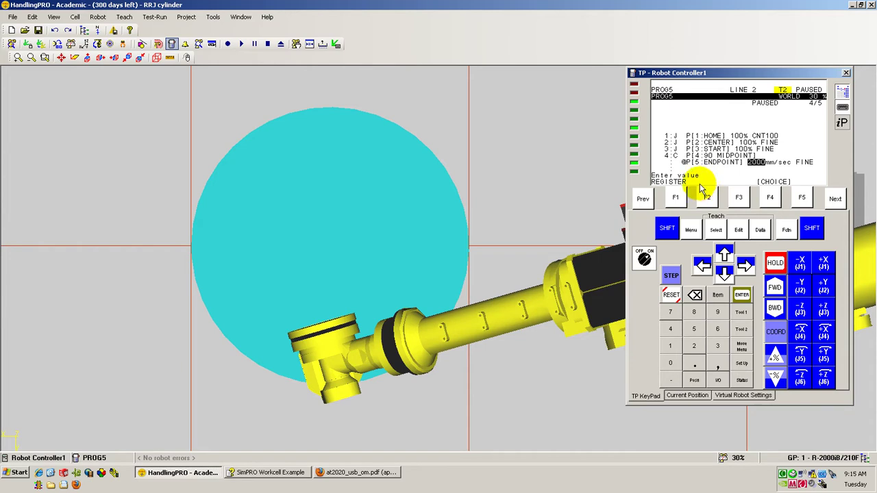
Display the taught positions and their labels via View > Program Details, then orbit to an angled view.
click(55, 17)
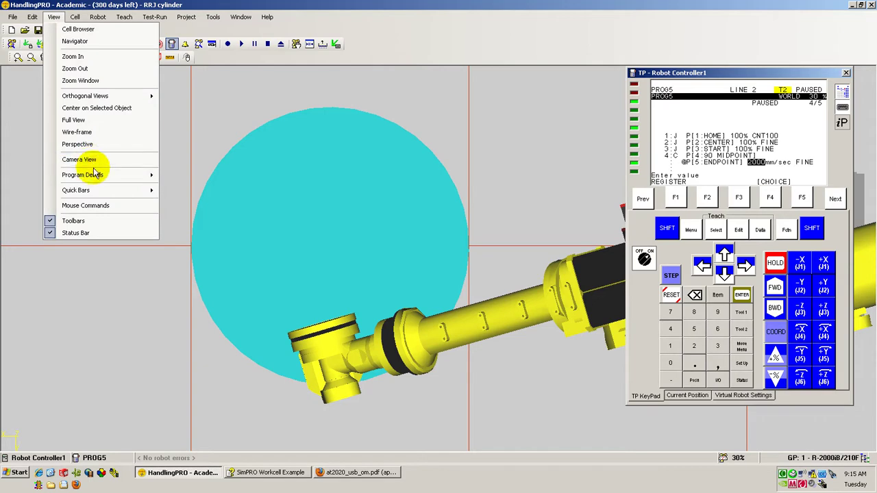
mouse_move(83, 175)
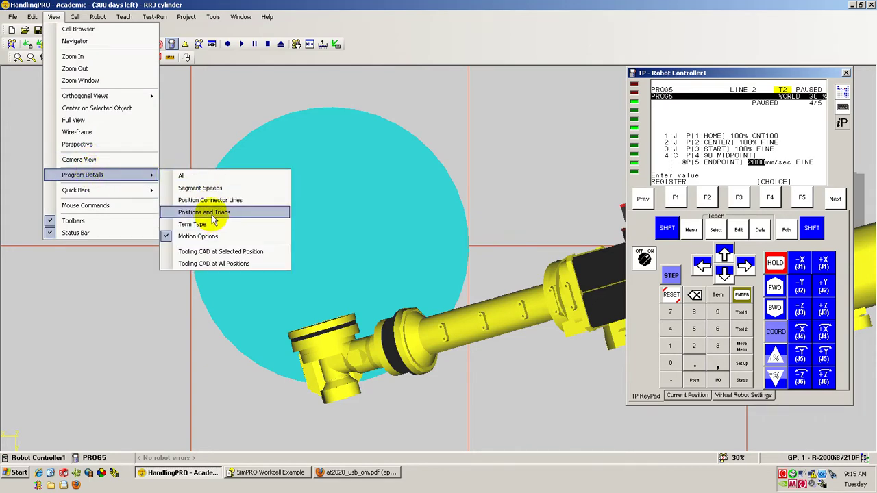
click(212, 213)
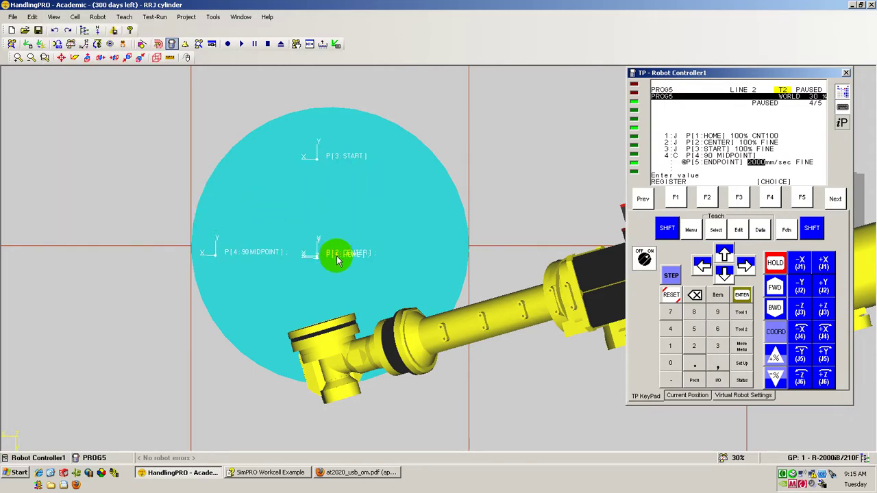
mouse_move(352, 274)
right_down()
mouse_move(381, 235)
mouse_move(390, 237)
right_up()
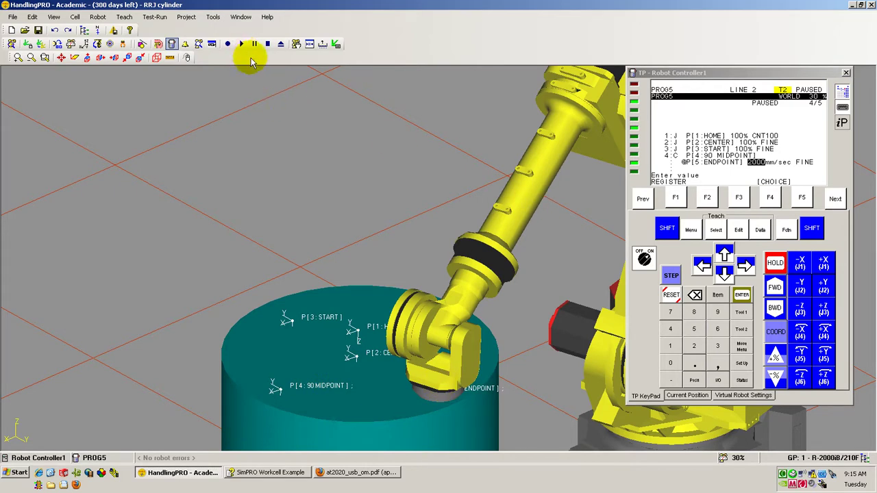
Run PROG5 and accept the Cycle Time Accuracy notice to watch the arc across the cylinder top.
scroll(305, 197, down, 2)
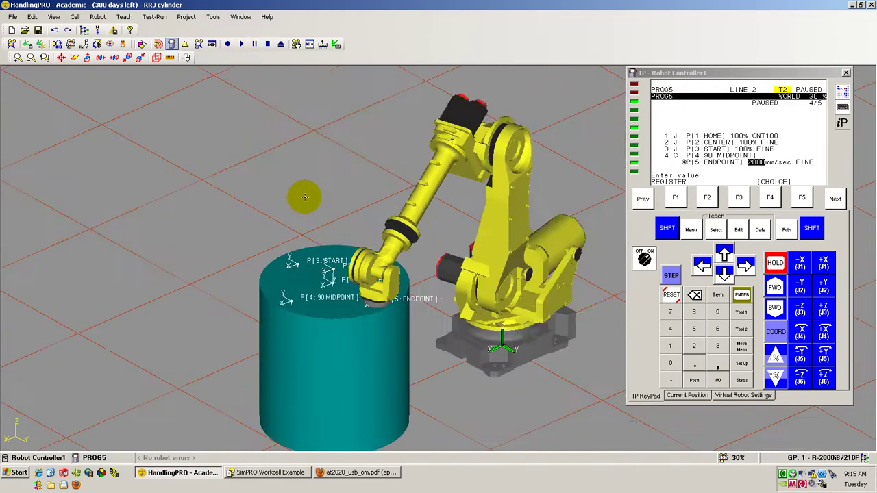
click(242, 44)
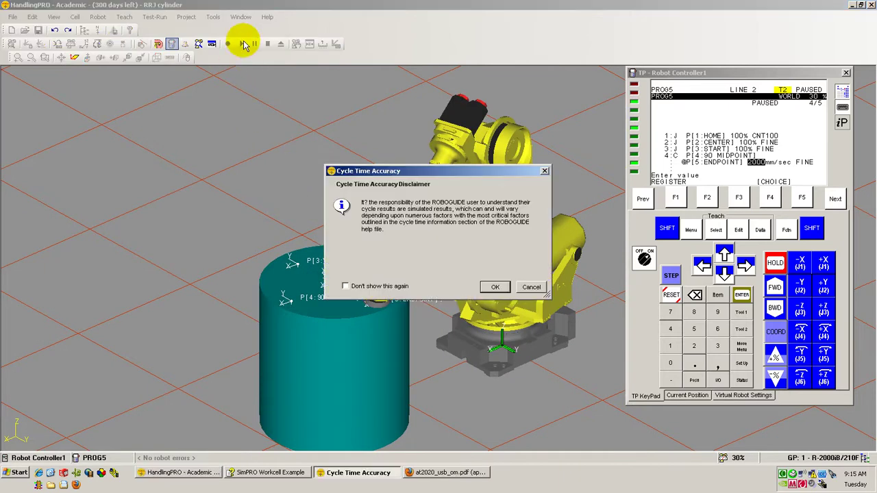
click(494, 287)
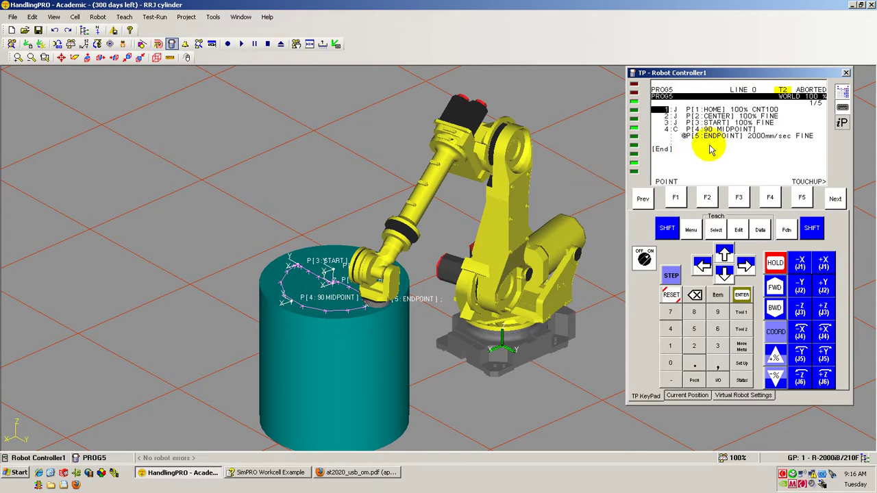
Append a joint move to new point P[6] at the end of PROG5, then return to line 5.
click(724, 272)
click(725, 272)
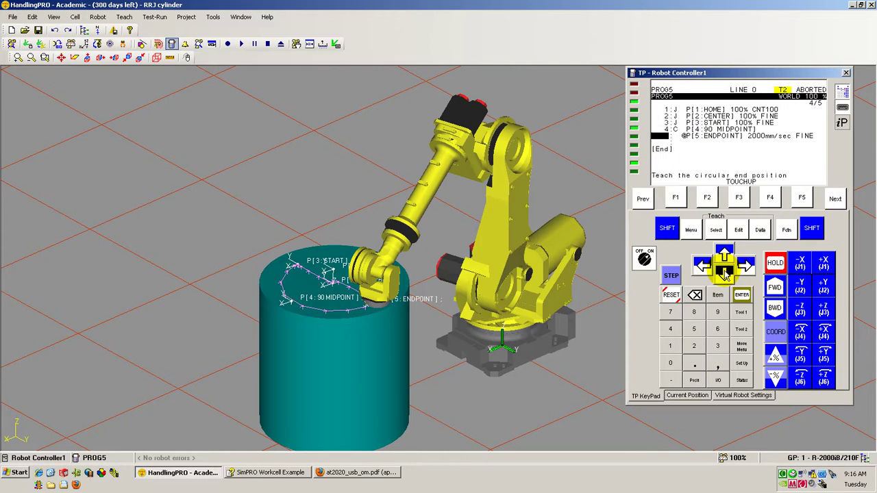
click(724, 271)
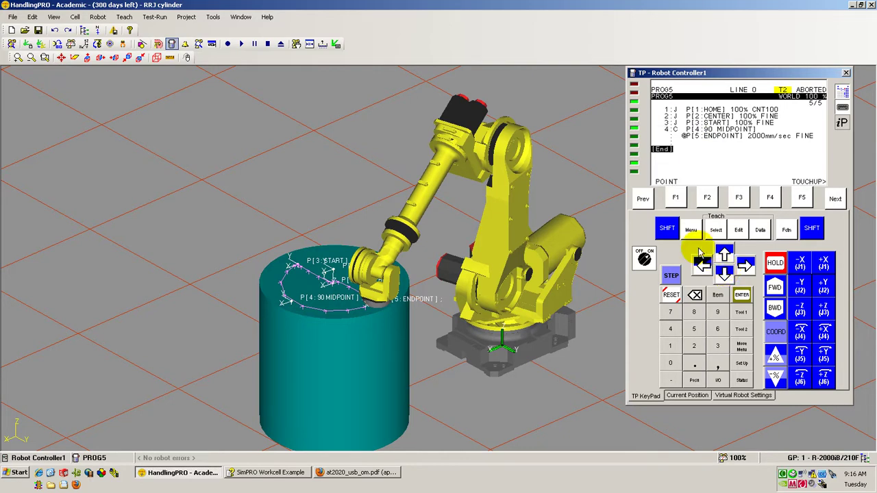
click(676, 200)
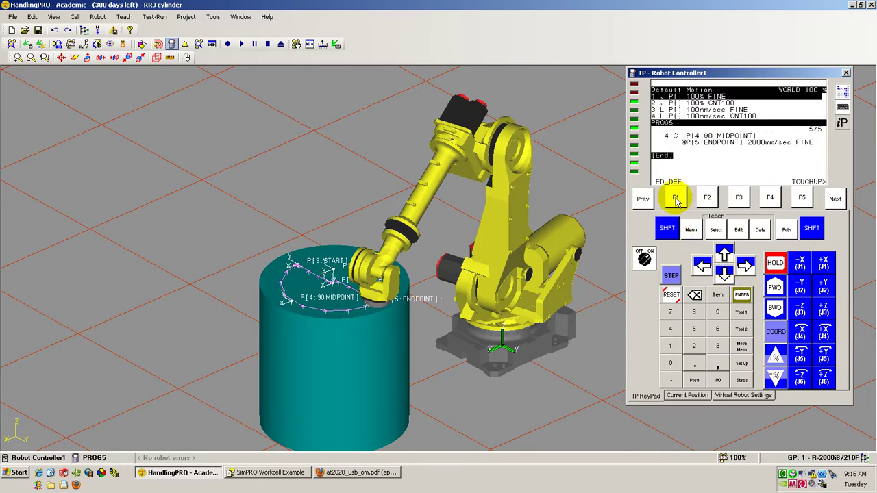
click(740, 296)
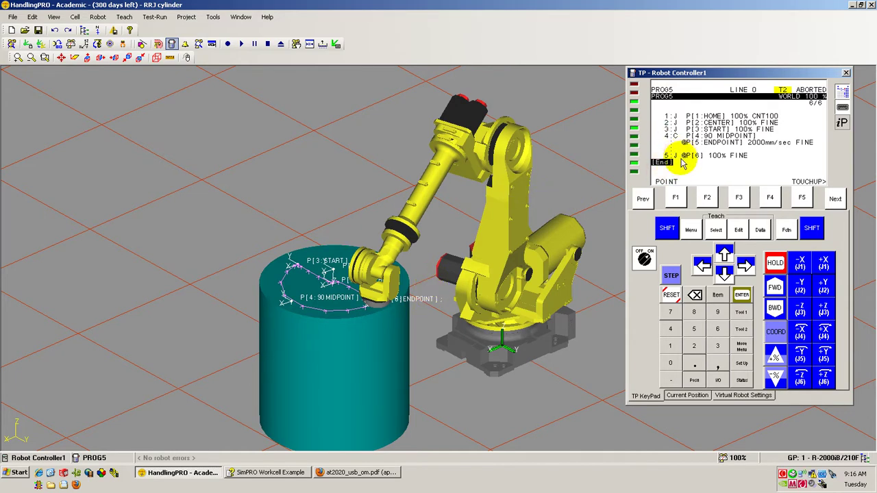
click(724, 253)
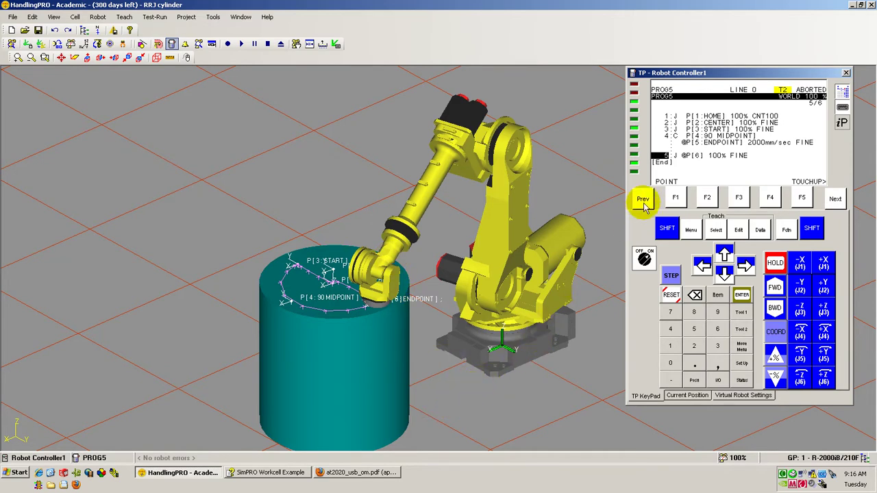
click(724, 257)
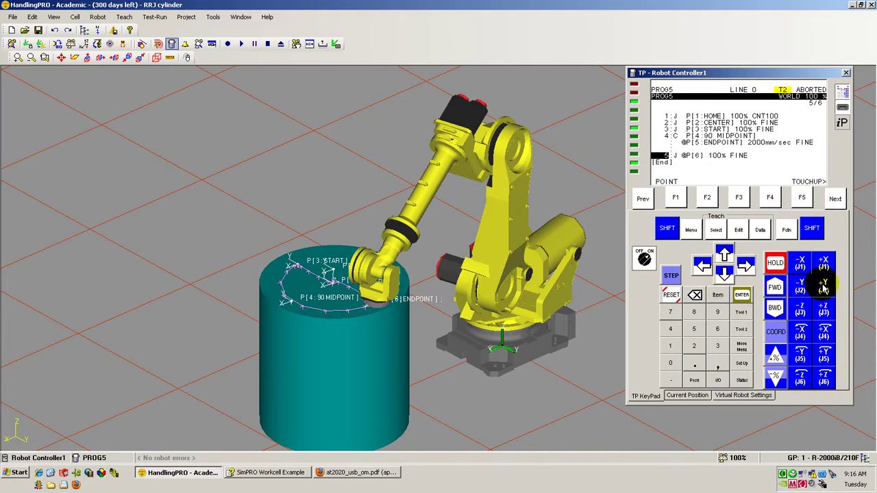
Jog the robot around its base toward the cylinder and start lowering the speed override.
click(800, 265)
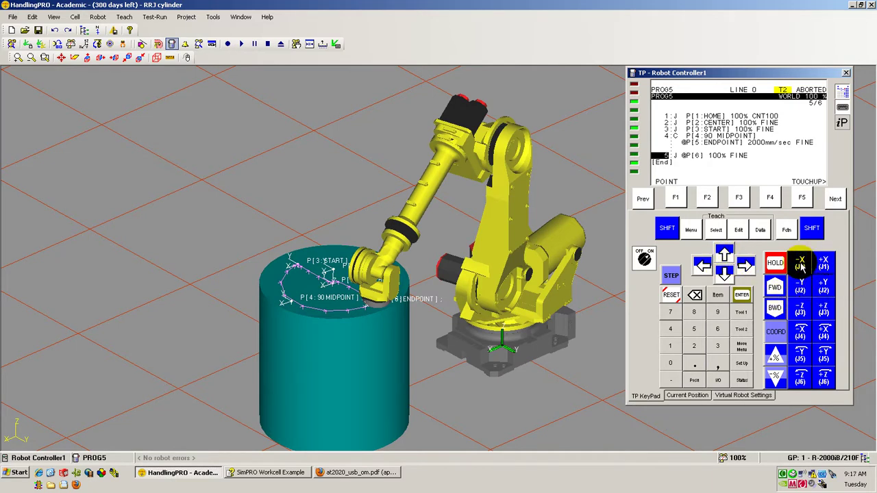
click(666, 228)
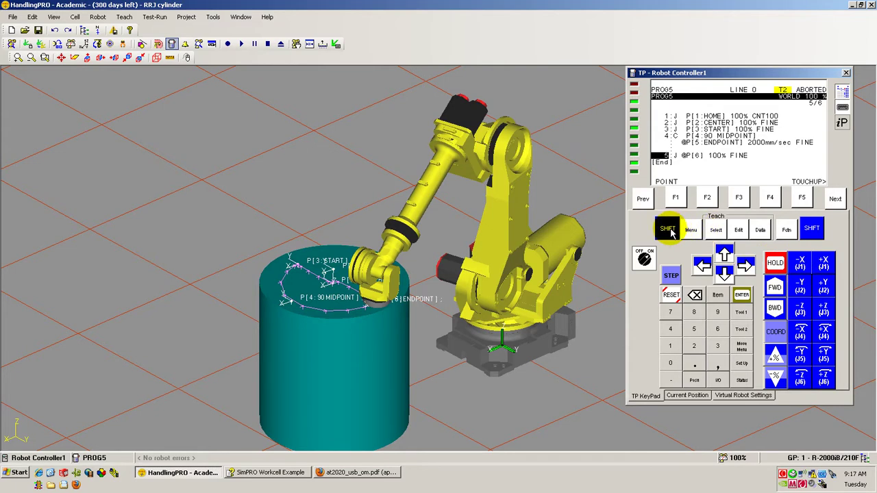
click(798, 264)
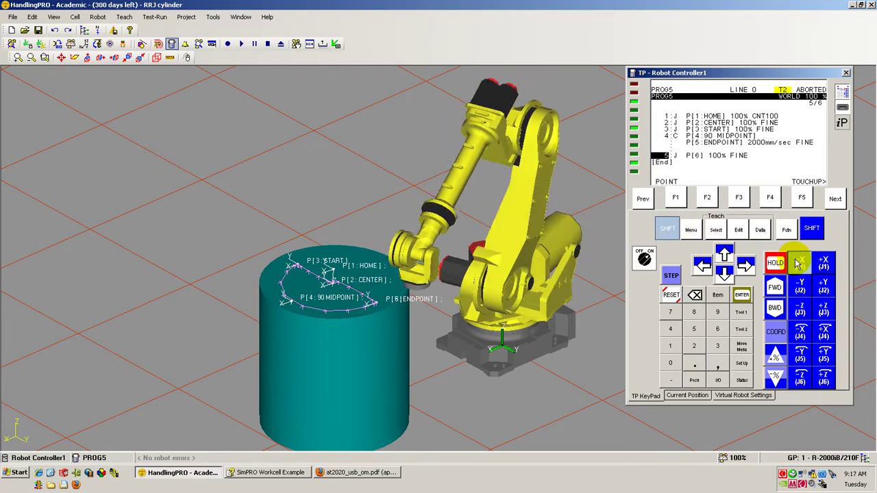
click(776, 373)
click(776, 373)
click(661, 236)
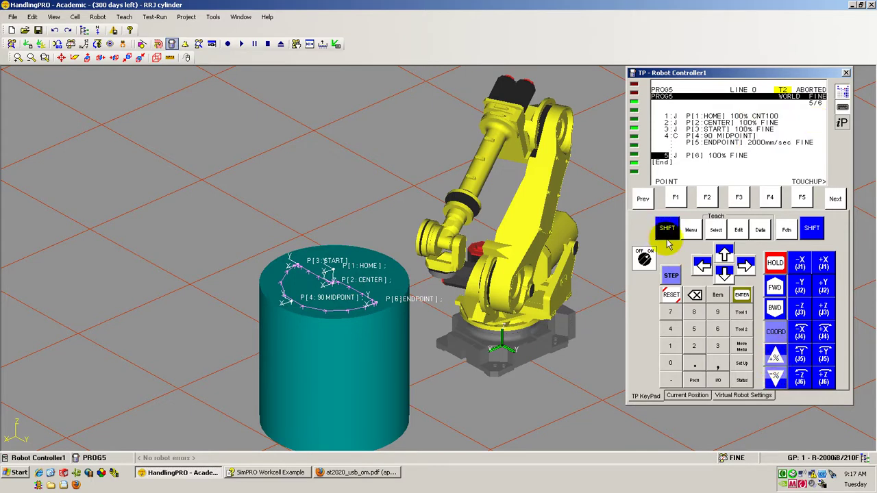
Settle the speed override at a low 10–20% and jog the tool along -Y over the cylinder.
click(774, 353)
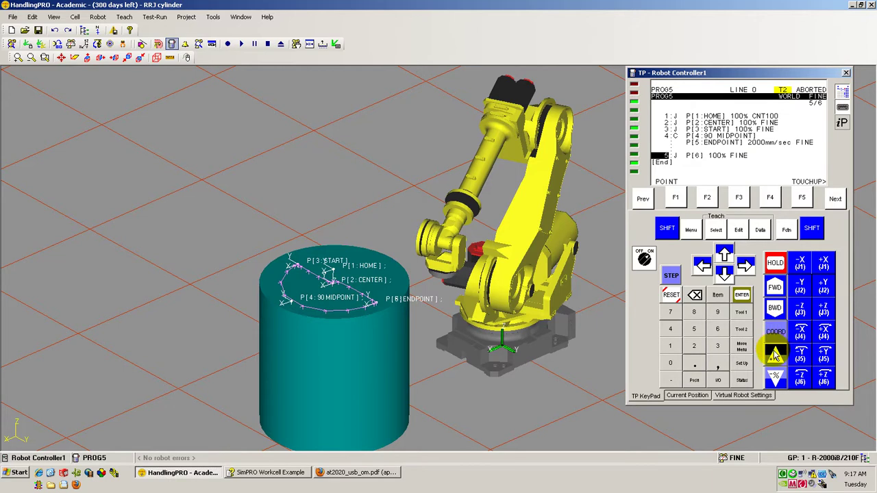
click(664, 235)
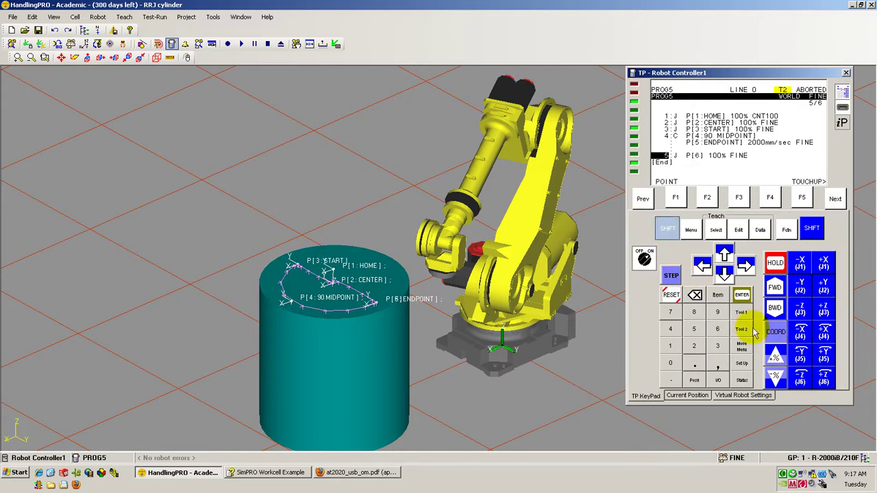
click(775, 353)
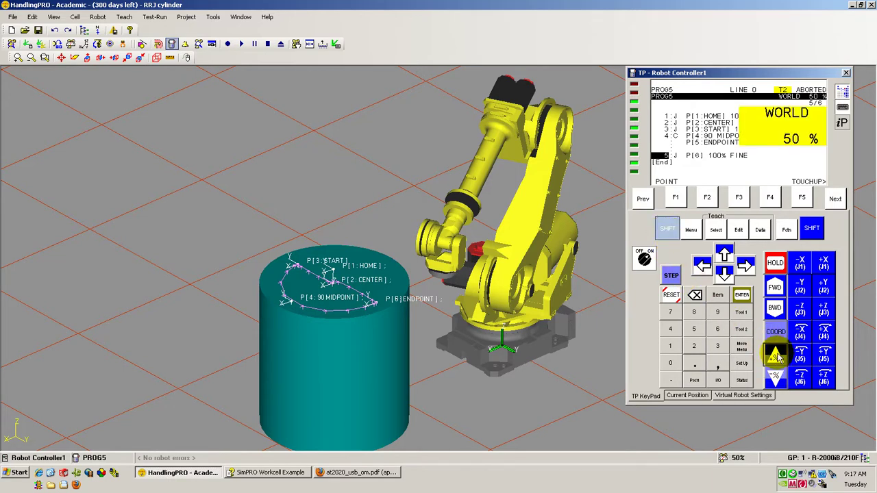
click(775, 353)
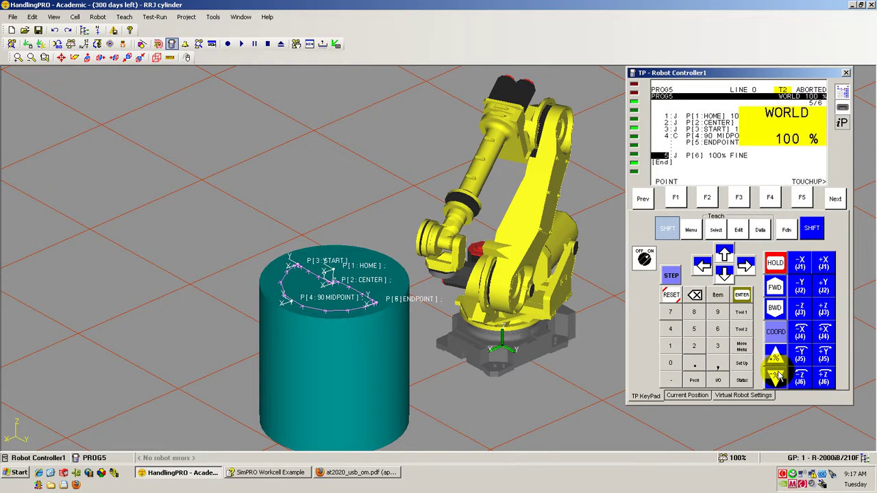
click(777, 372)
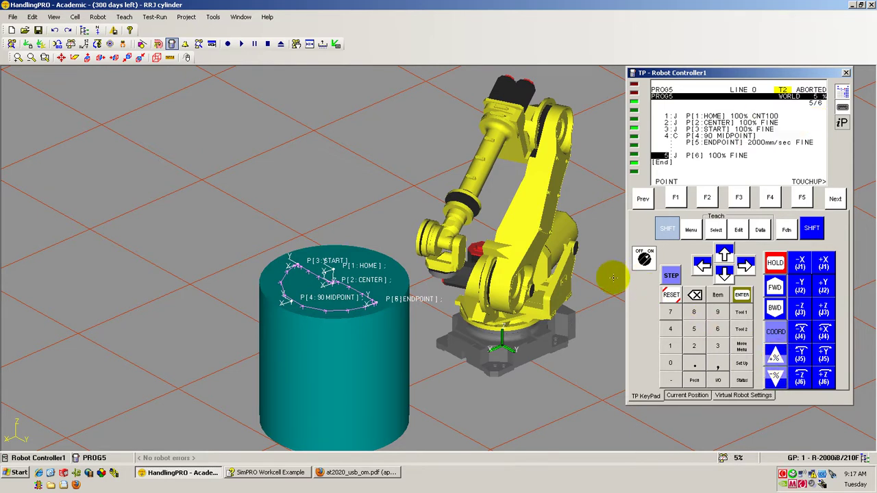
click(667, 239)
click(774, 353)
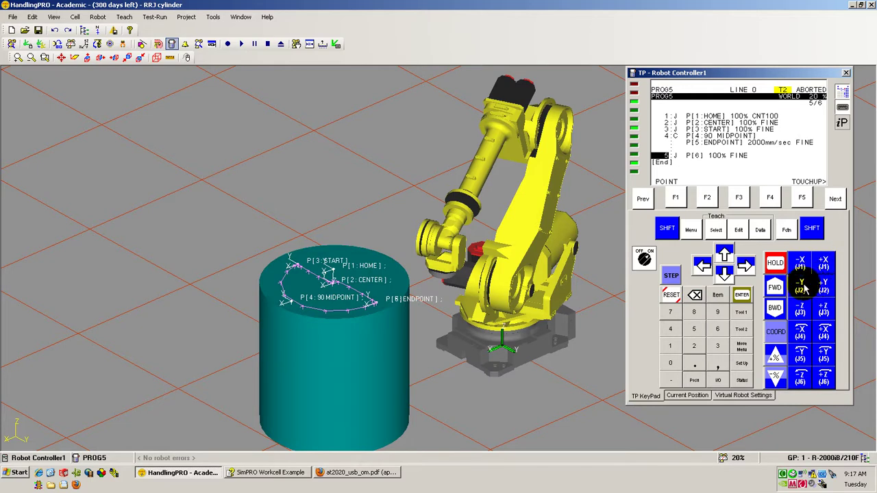
click(803, 288)
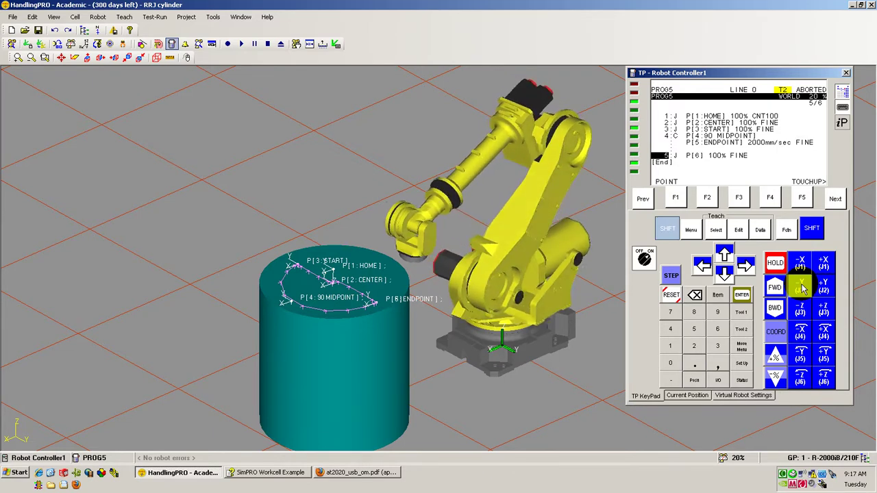
Switch to the top view of the cell and zoom to frame the cylinder.
click(87, 58)
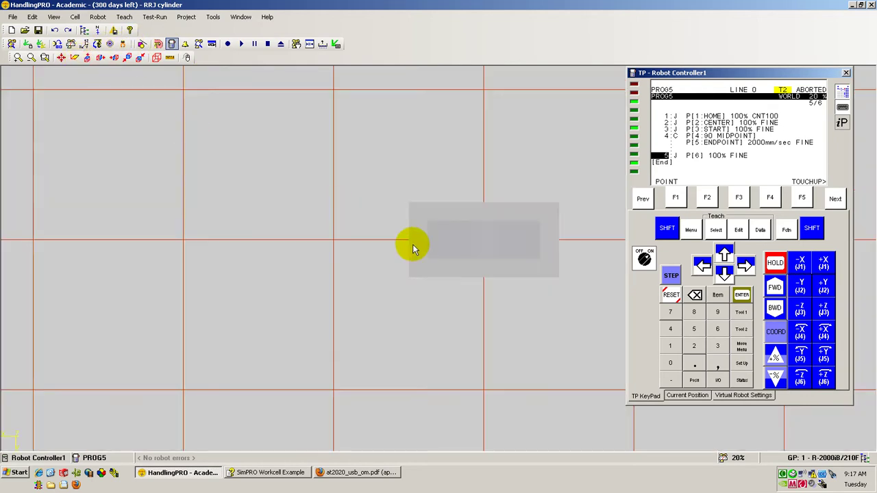
click(338, 257)
scroll(339, 257, down, 2)
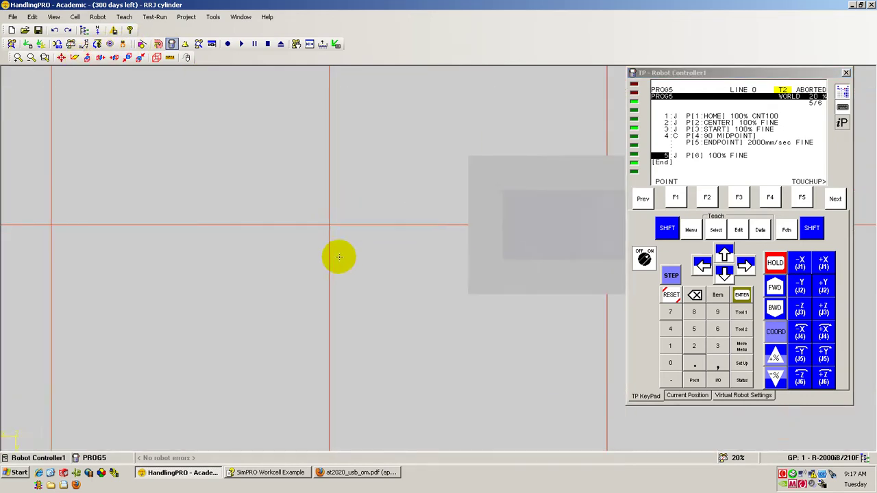
scroll(338, 257, down, 2)
scroll(338, 257, down, 3)
scroll(355, 255, up, 1)
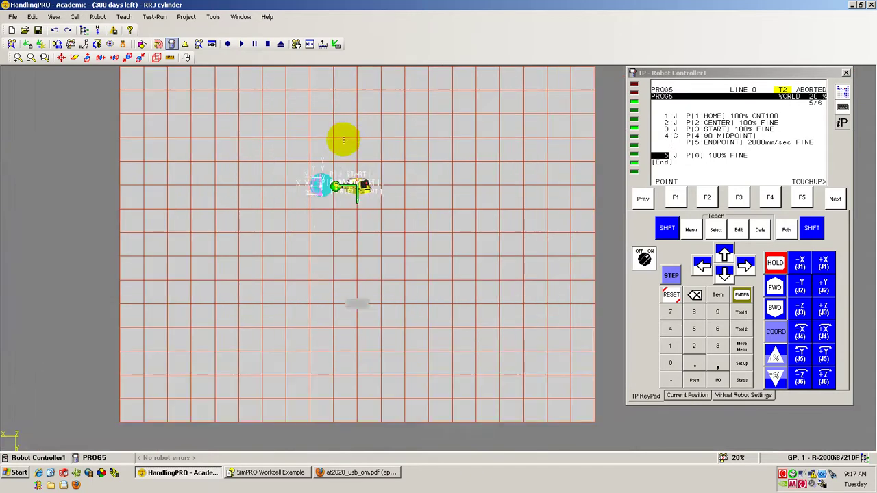
scroll(355, 255, up, 2)
scroll(343, 255, up, 1)
scroll(329, 255, up, 1)
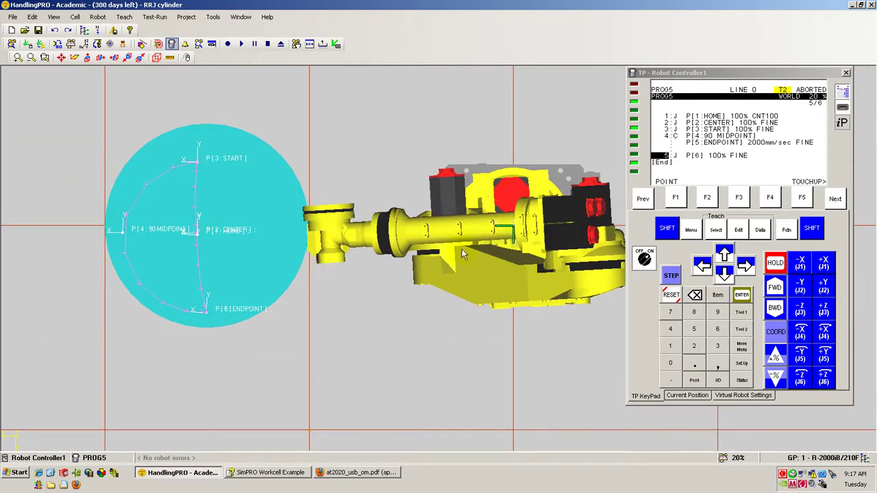
Jog +X to the cylinder top's edge opposite P[4] and touch up P[6] there.
click(823, 264)
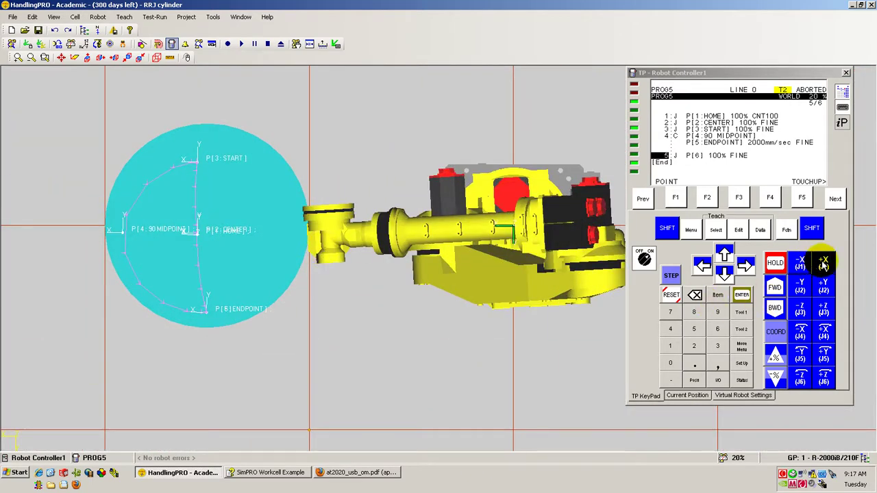
click(823, 264)
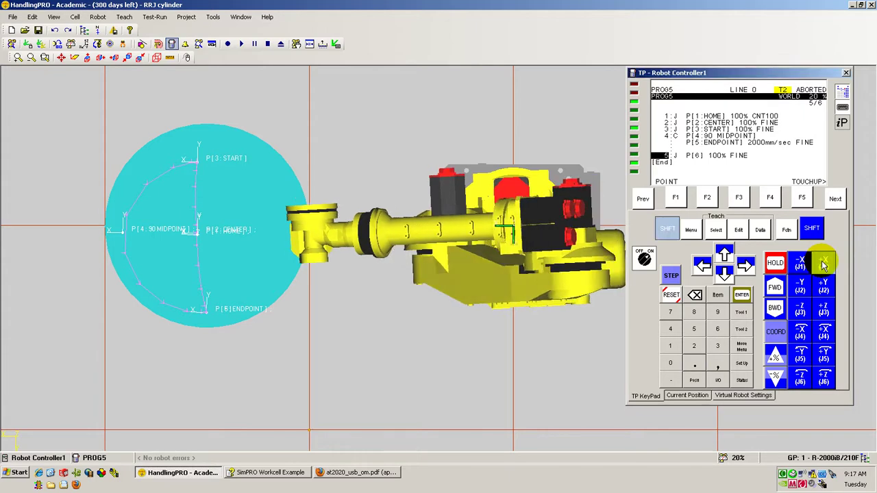
click(818, 262)
click(666, 229)
click(676, 198)
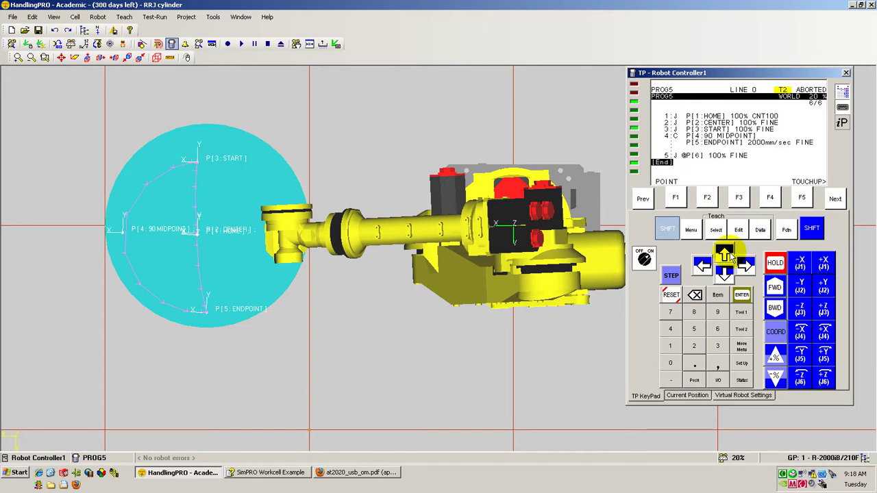
Change line 5 to a Circular move via P[6] with arc end point P[3:START].
click(724, 270)
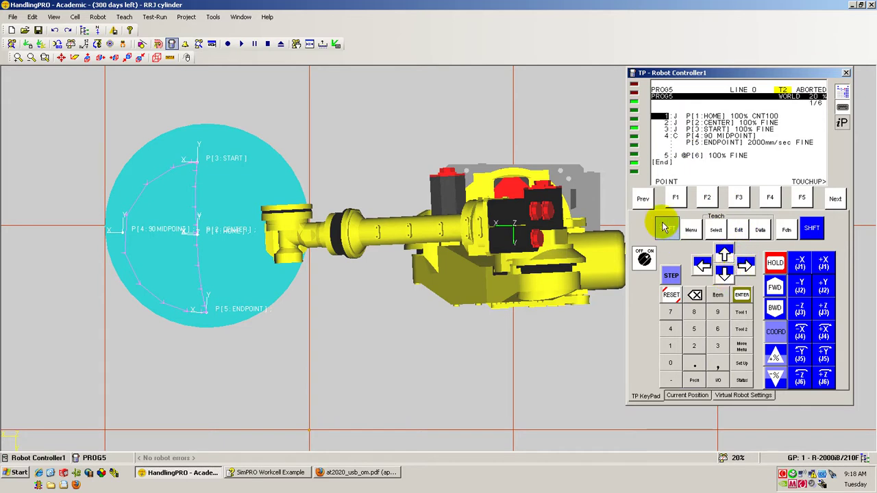
click(667, 228)
click(724, 270)
click(746, 265)
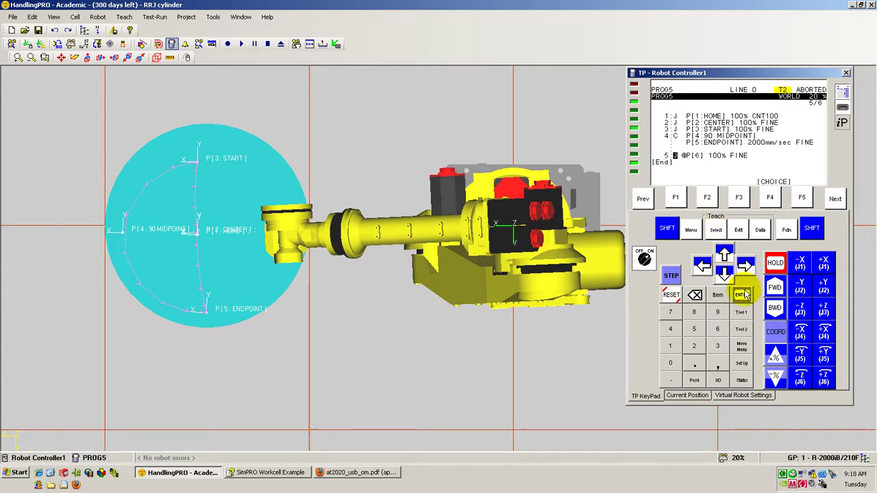
click(770, 199)
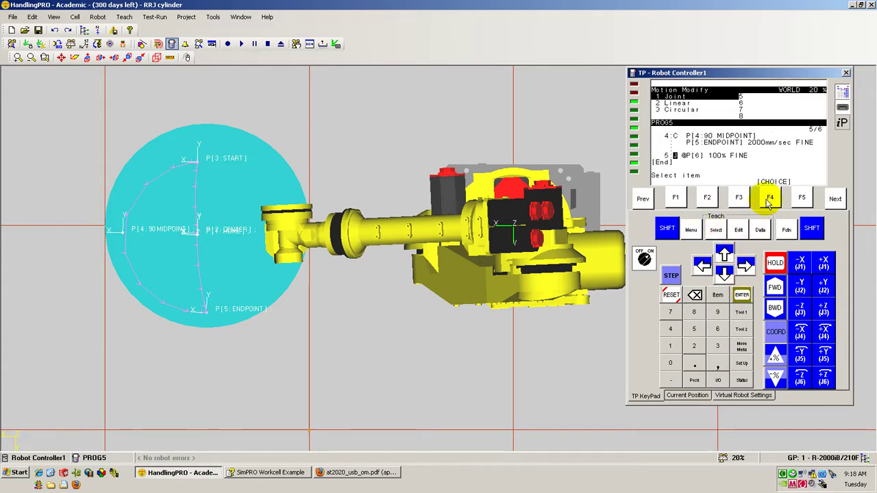
click(724, 272)
click(724, 272)
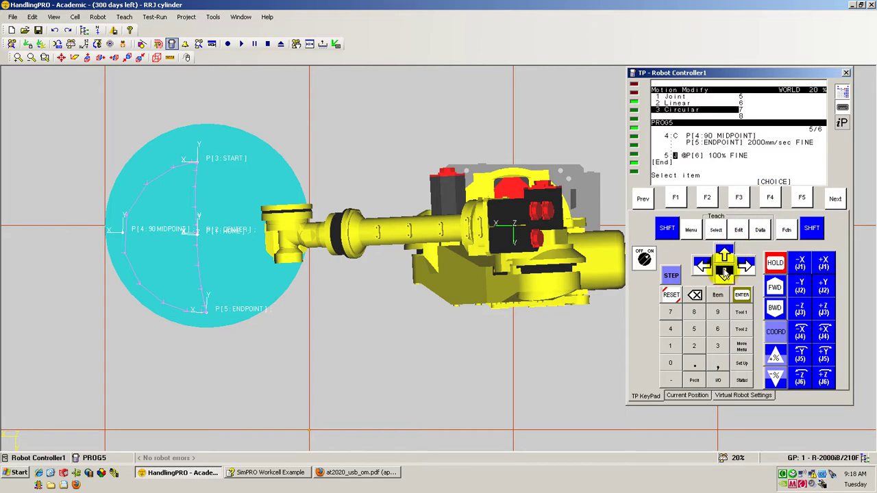
click(742, 295)
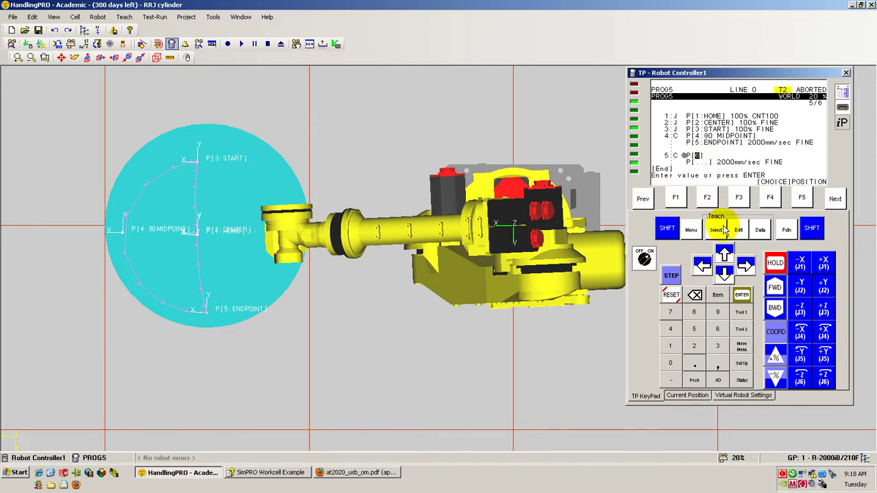
click(725, 272)
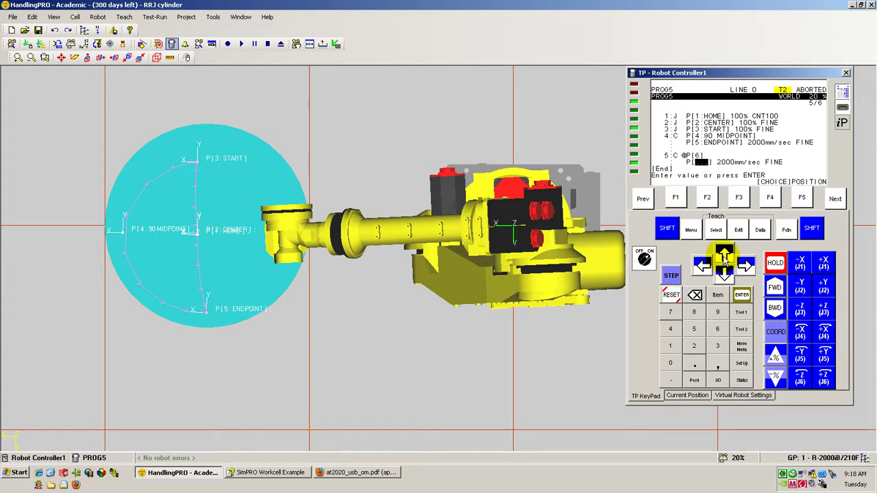
text(3)
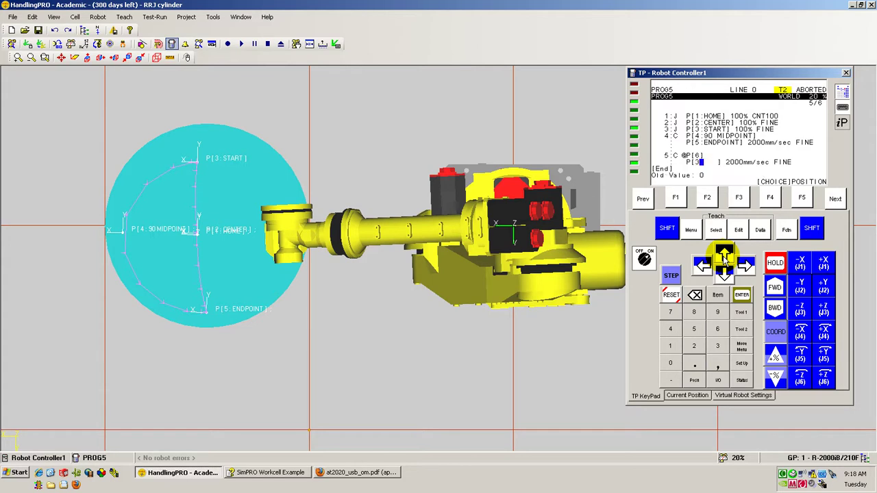
key(Return)
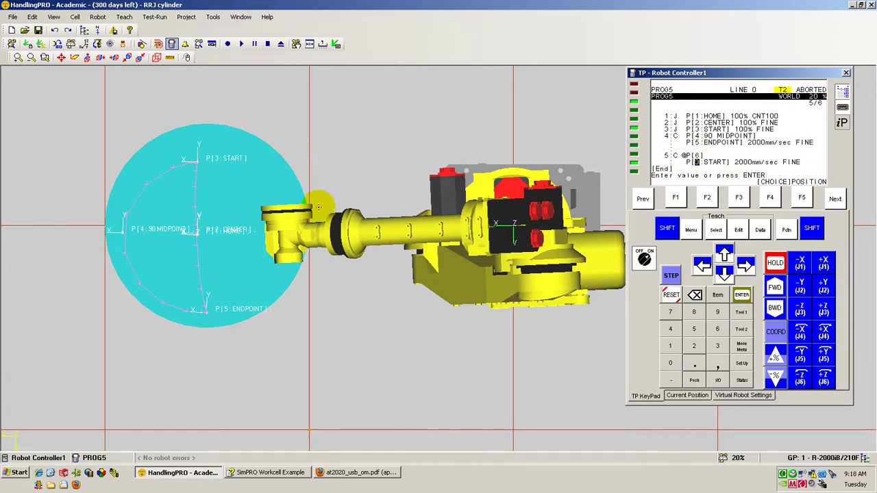
Orbit to an angled view and run PROG5, accepting the cycle-time notice, to trace the closed circle.
right_drag(342, 290, 347, 257)
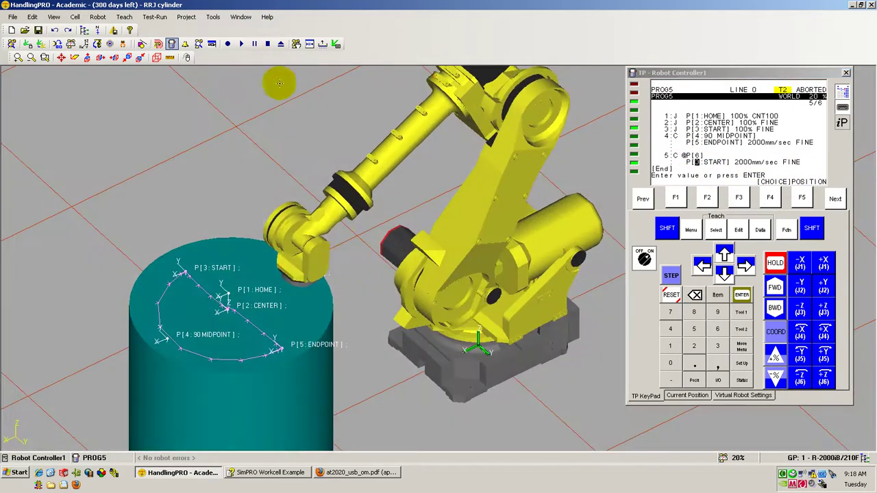
click(240, 43)
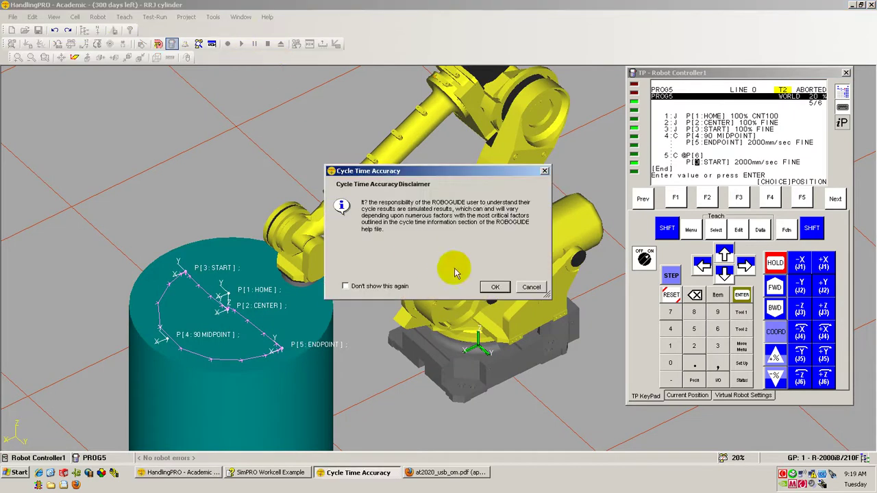
click(494, 286)
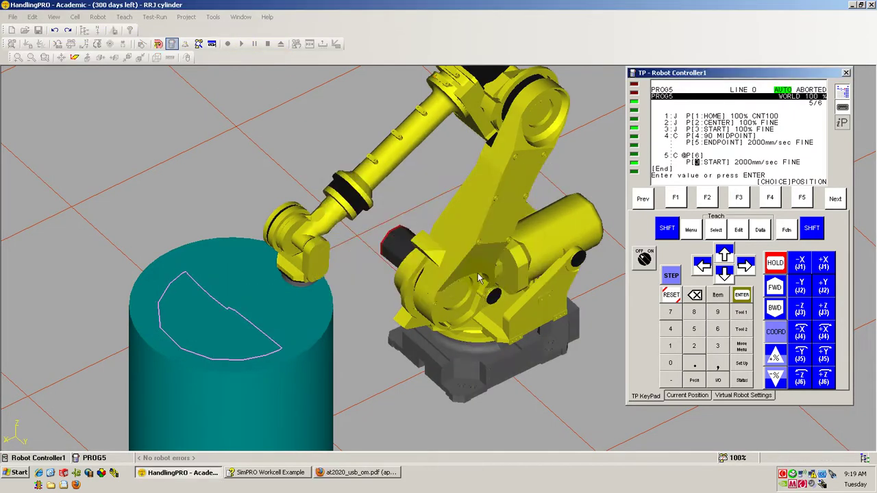